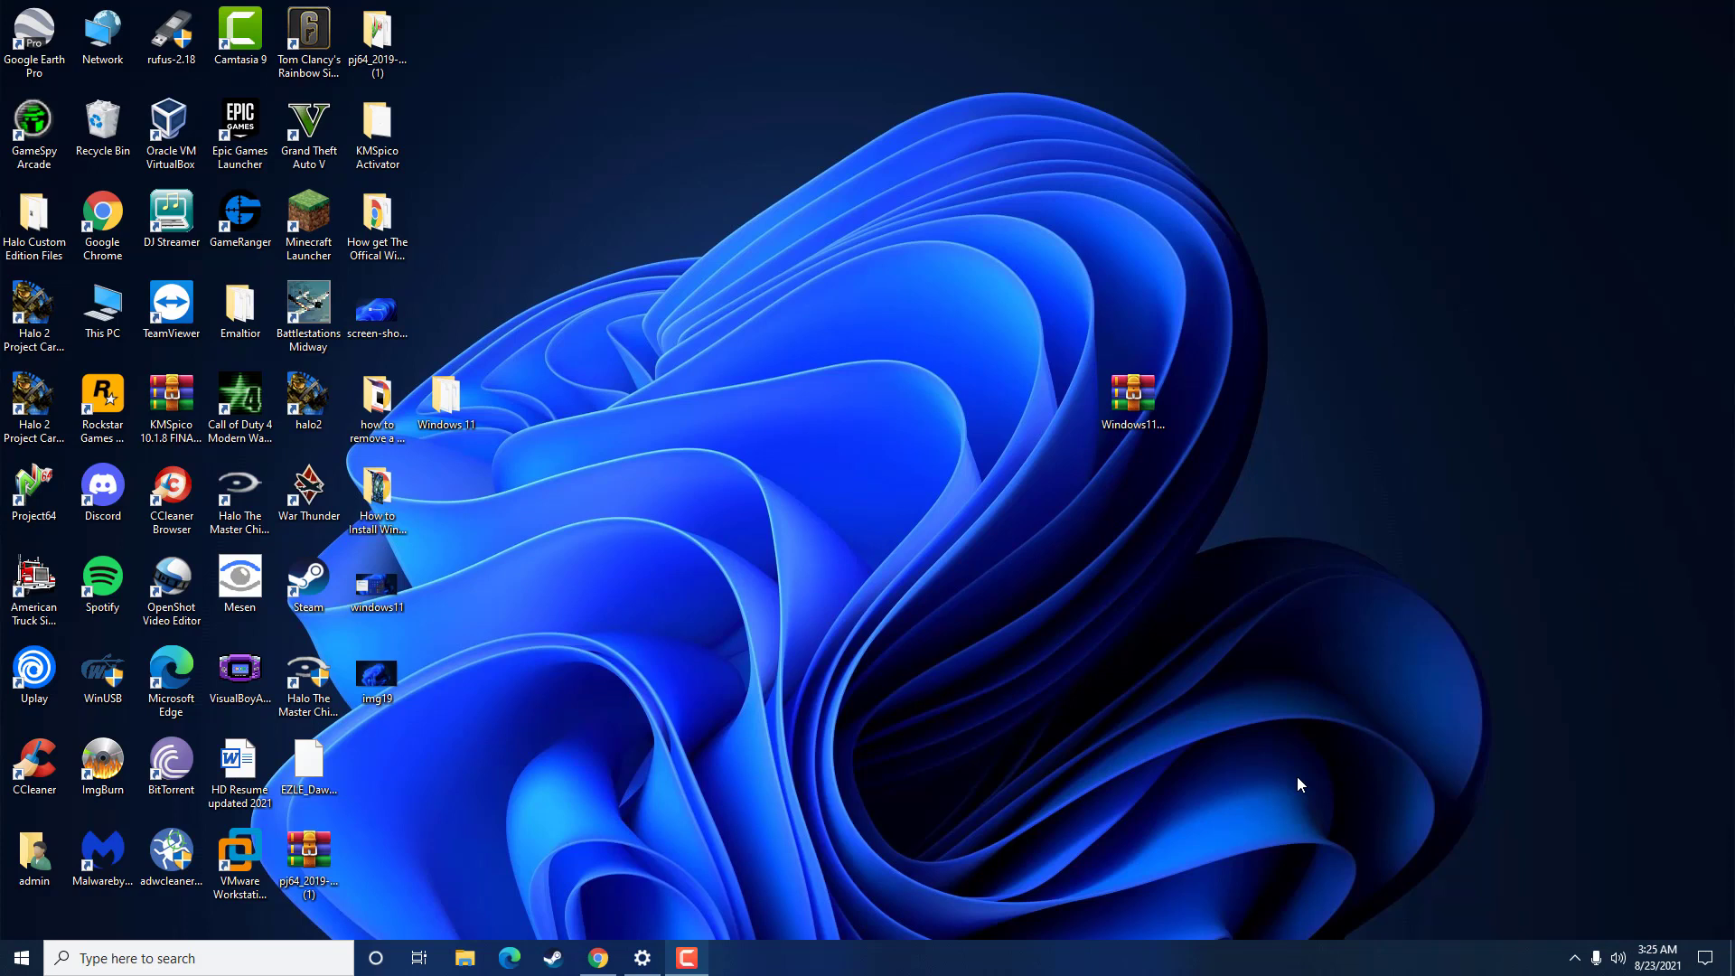
Select the Windows 11 image file and open a new Chrome window
left_click(1128, 408)
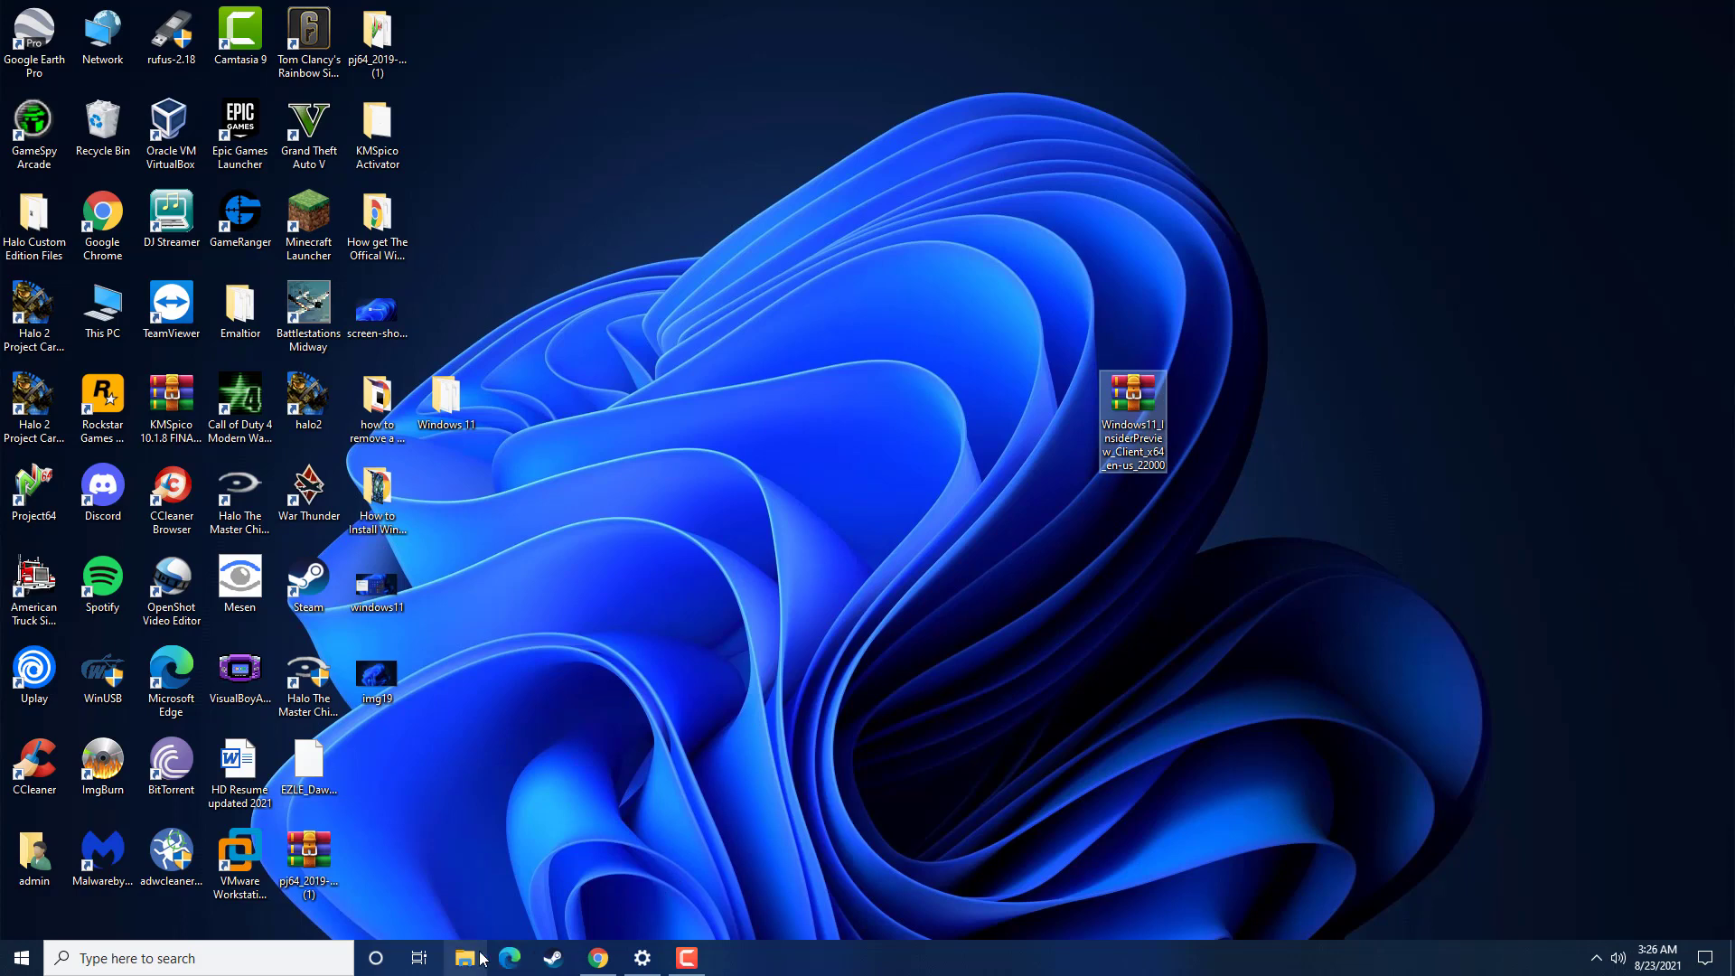
right_click(606, 960)
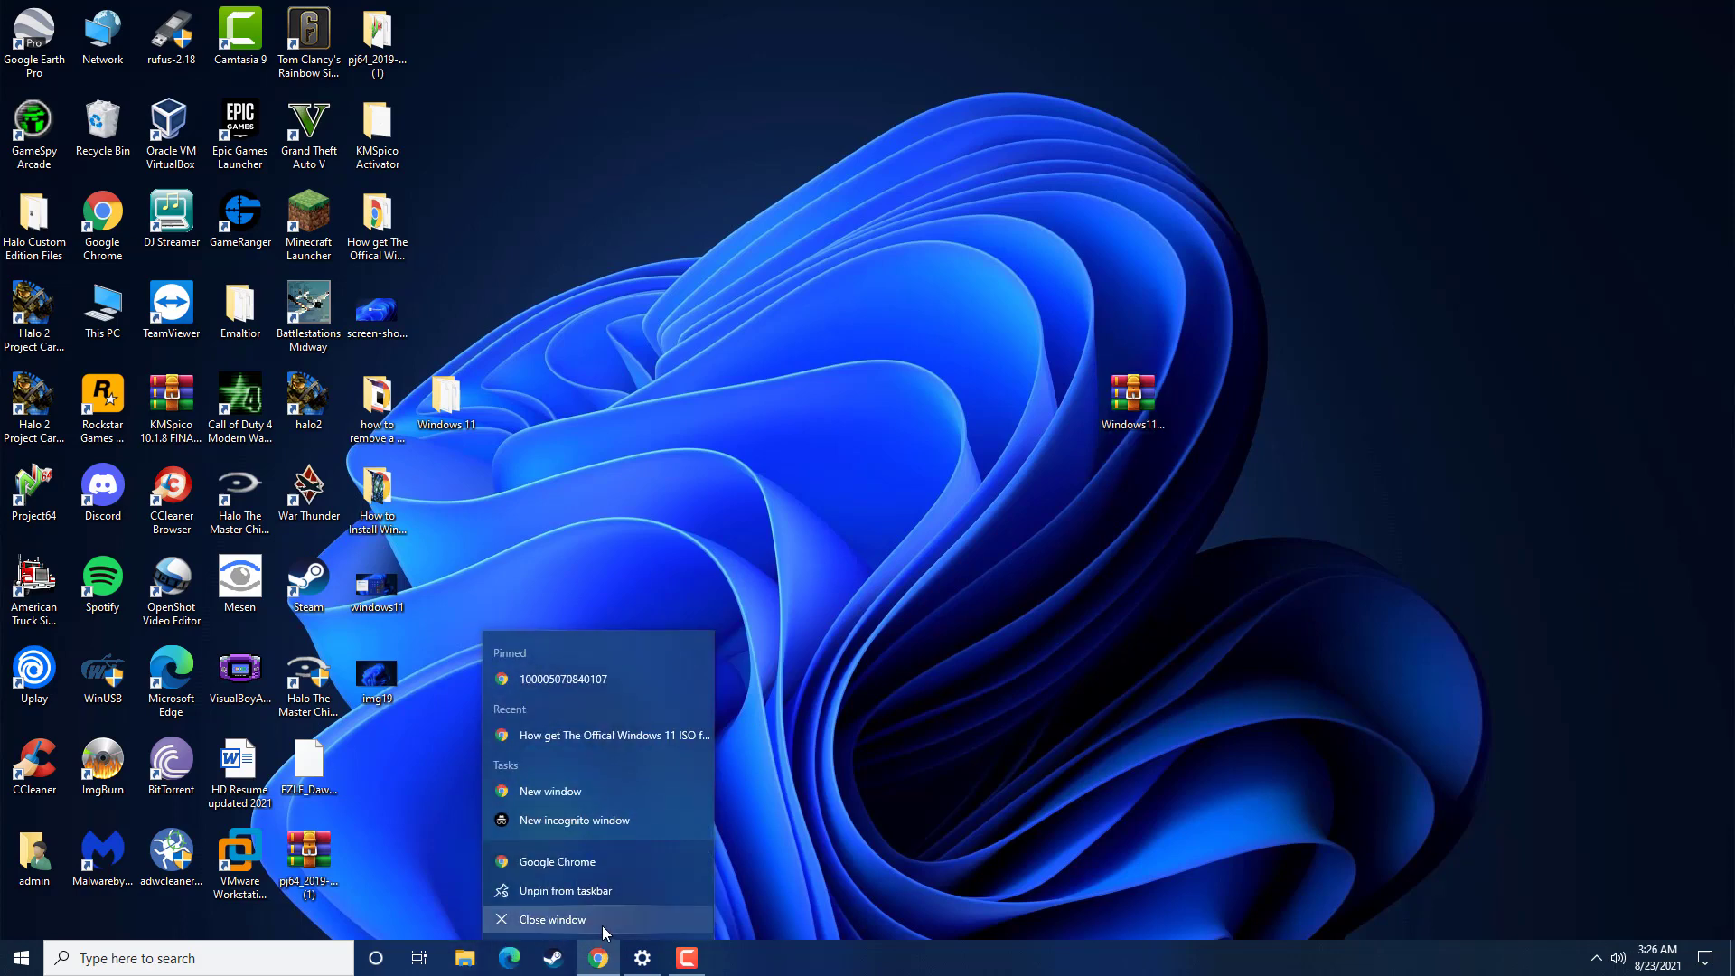
left_click(598, 960)
left_click(599, 960)
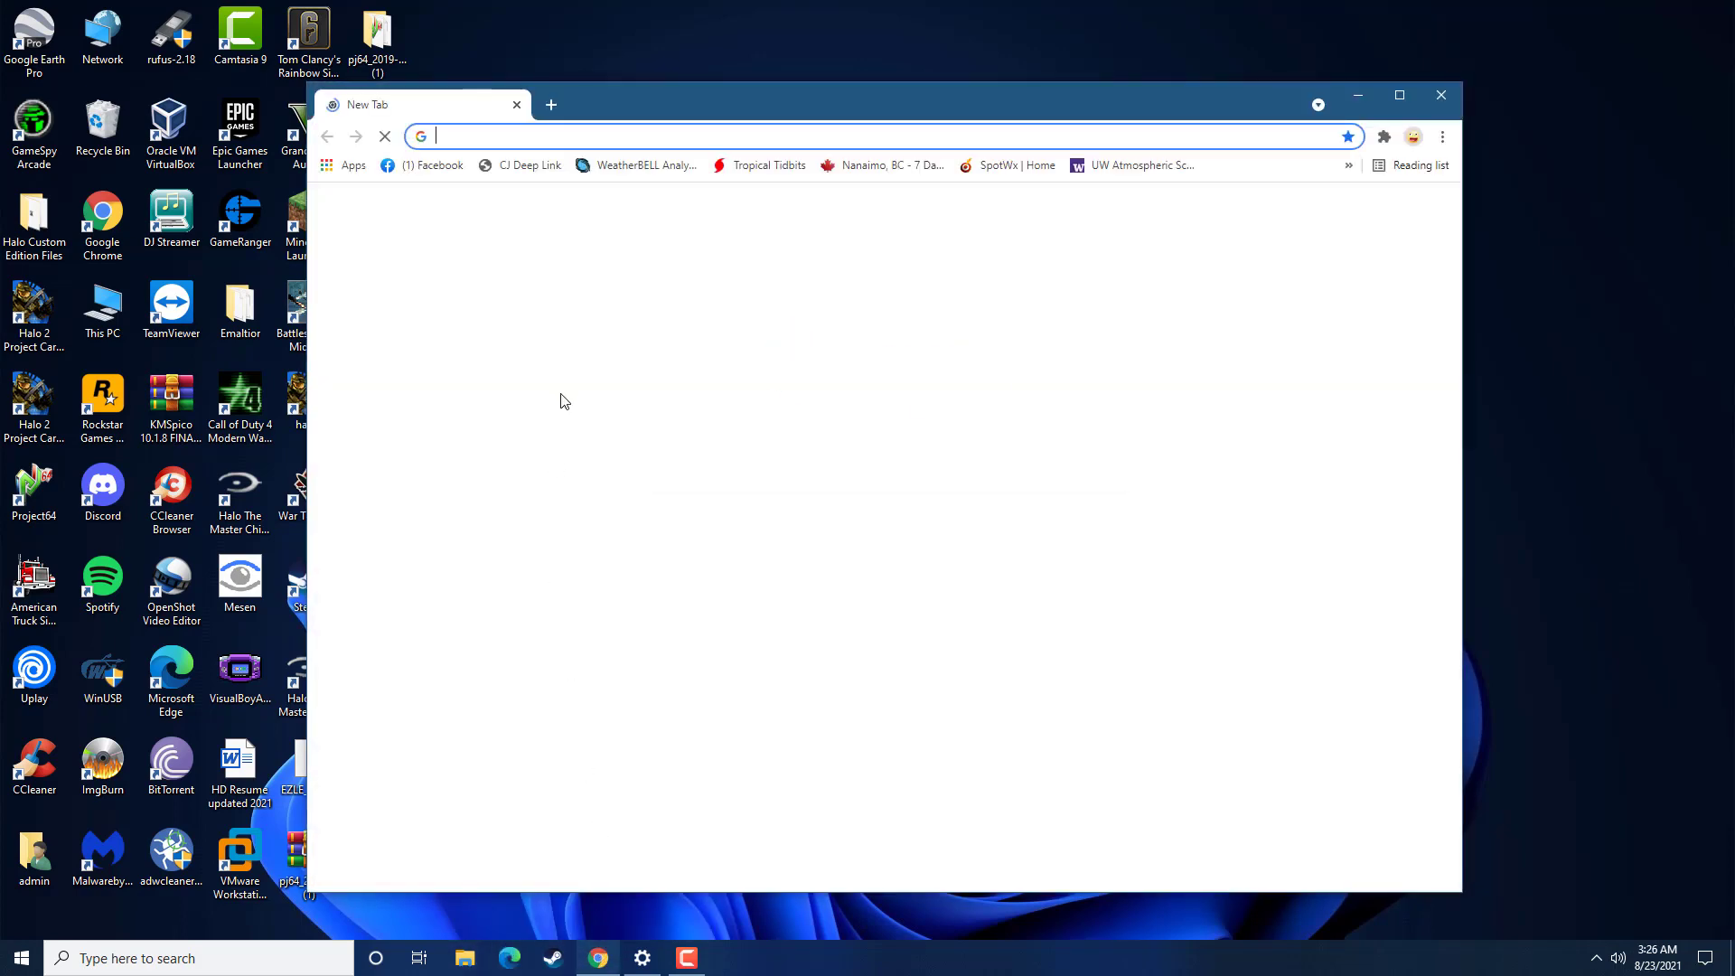
Paste 'rufus usb' into the Google search box and run the search
left_click(720, 471)
right_click(720, 471)
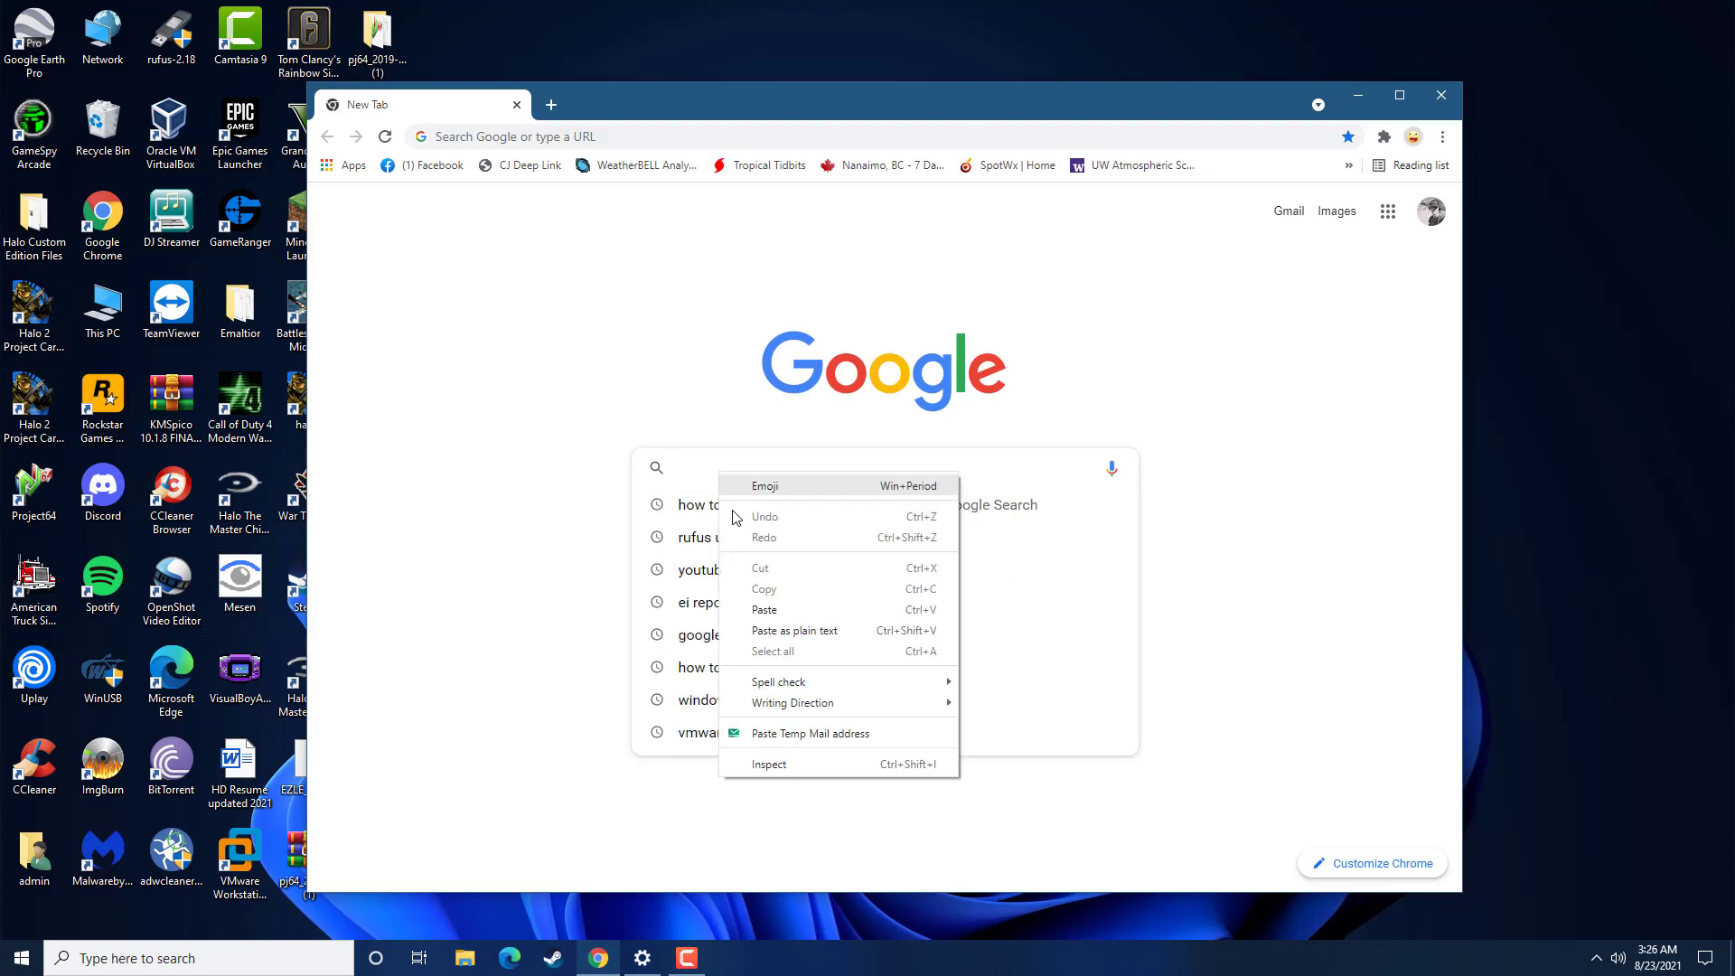
left_click(762, 612)
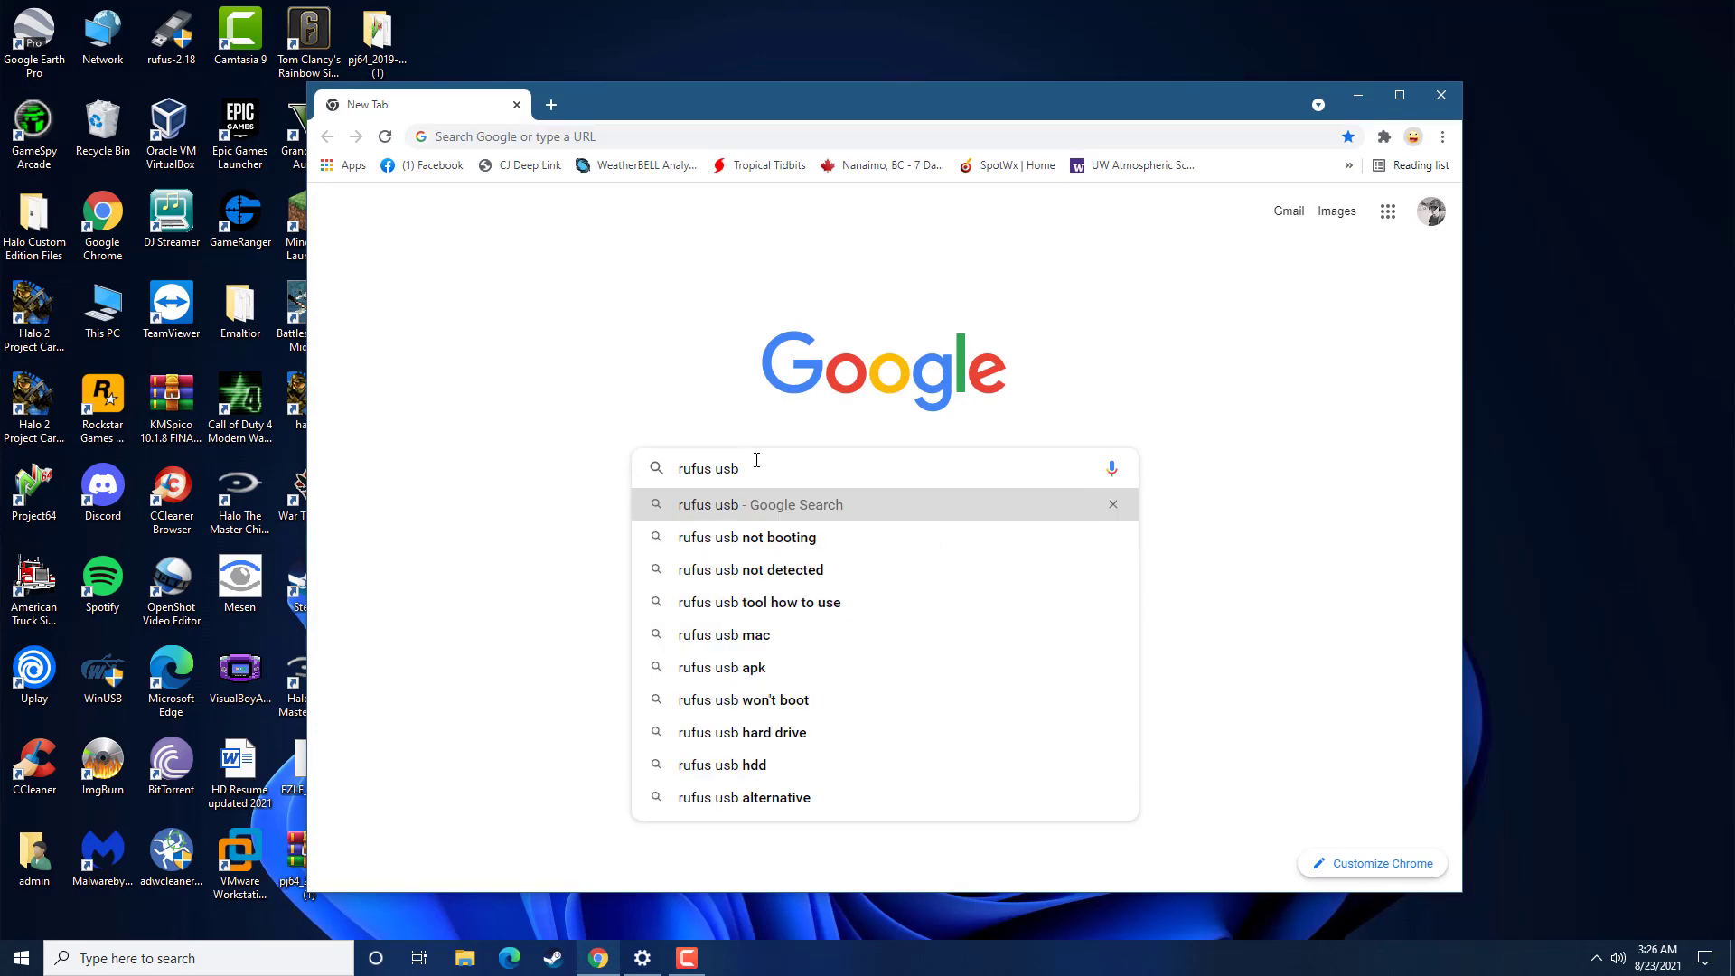
key("Return")
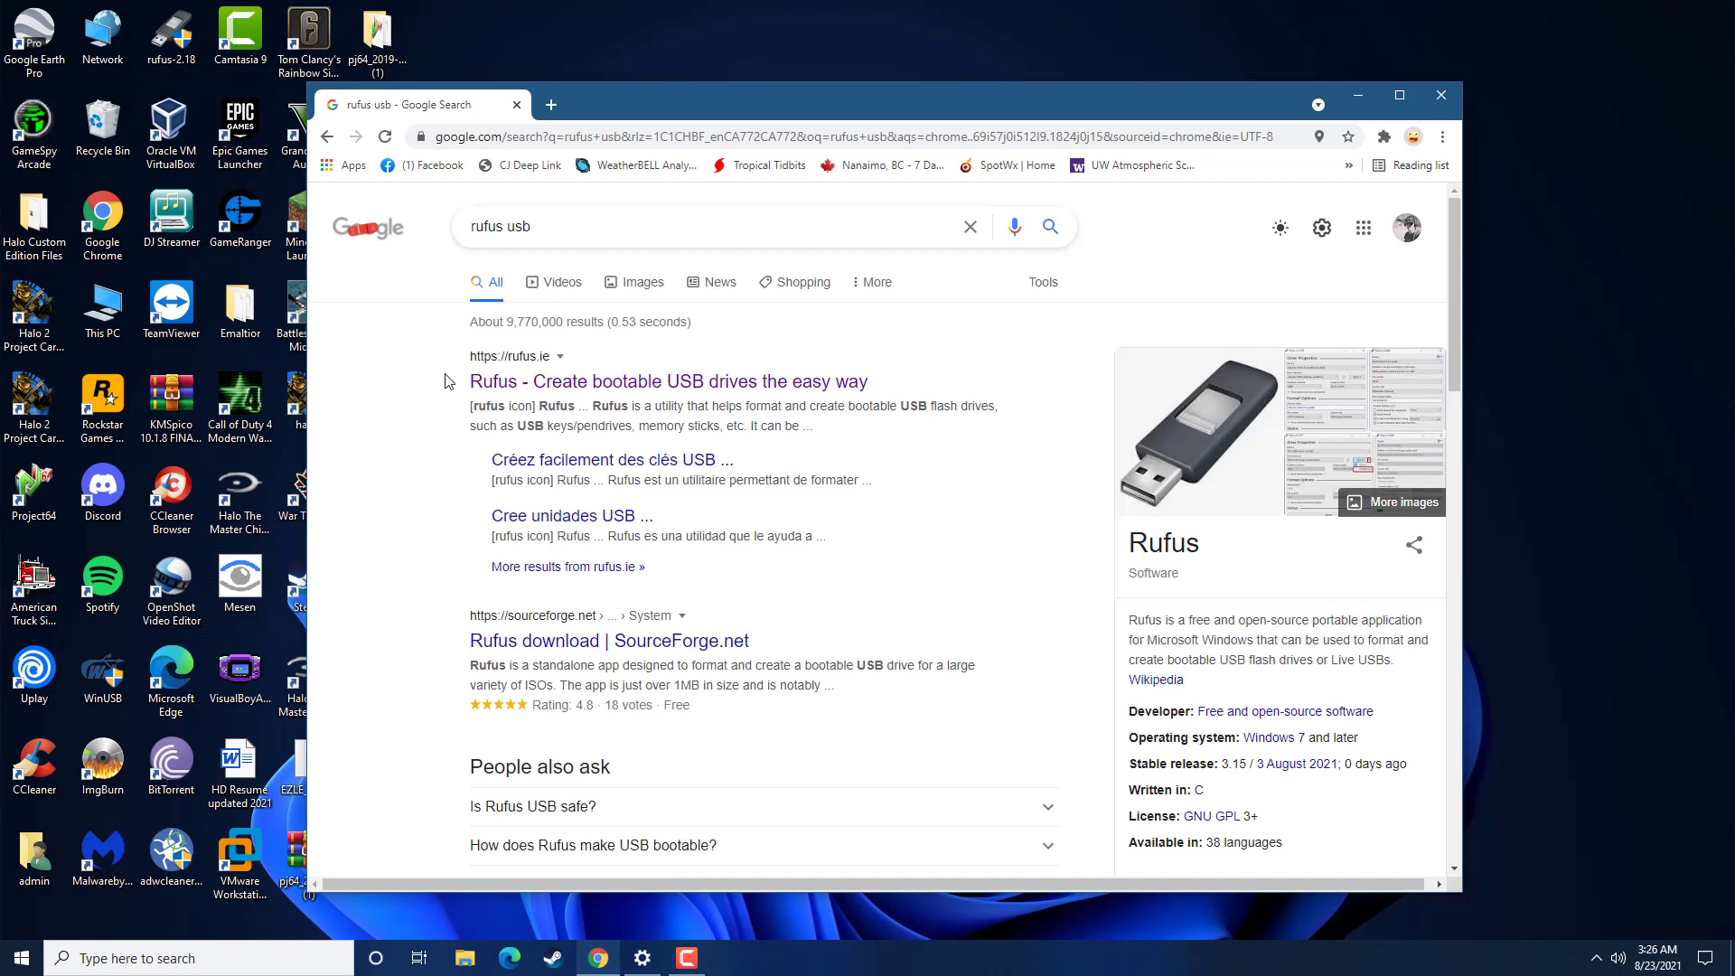
Download Rufus 3.15 from rufus.ie, close Chrome, and move rufus-3.15 to mid-desktop
left_click(610, 382)
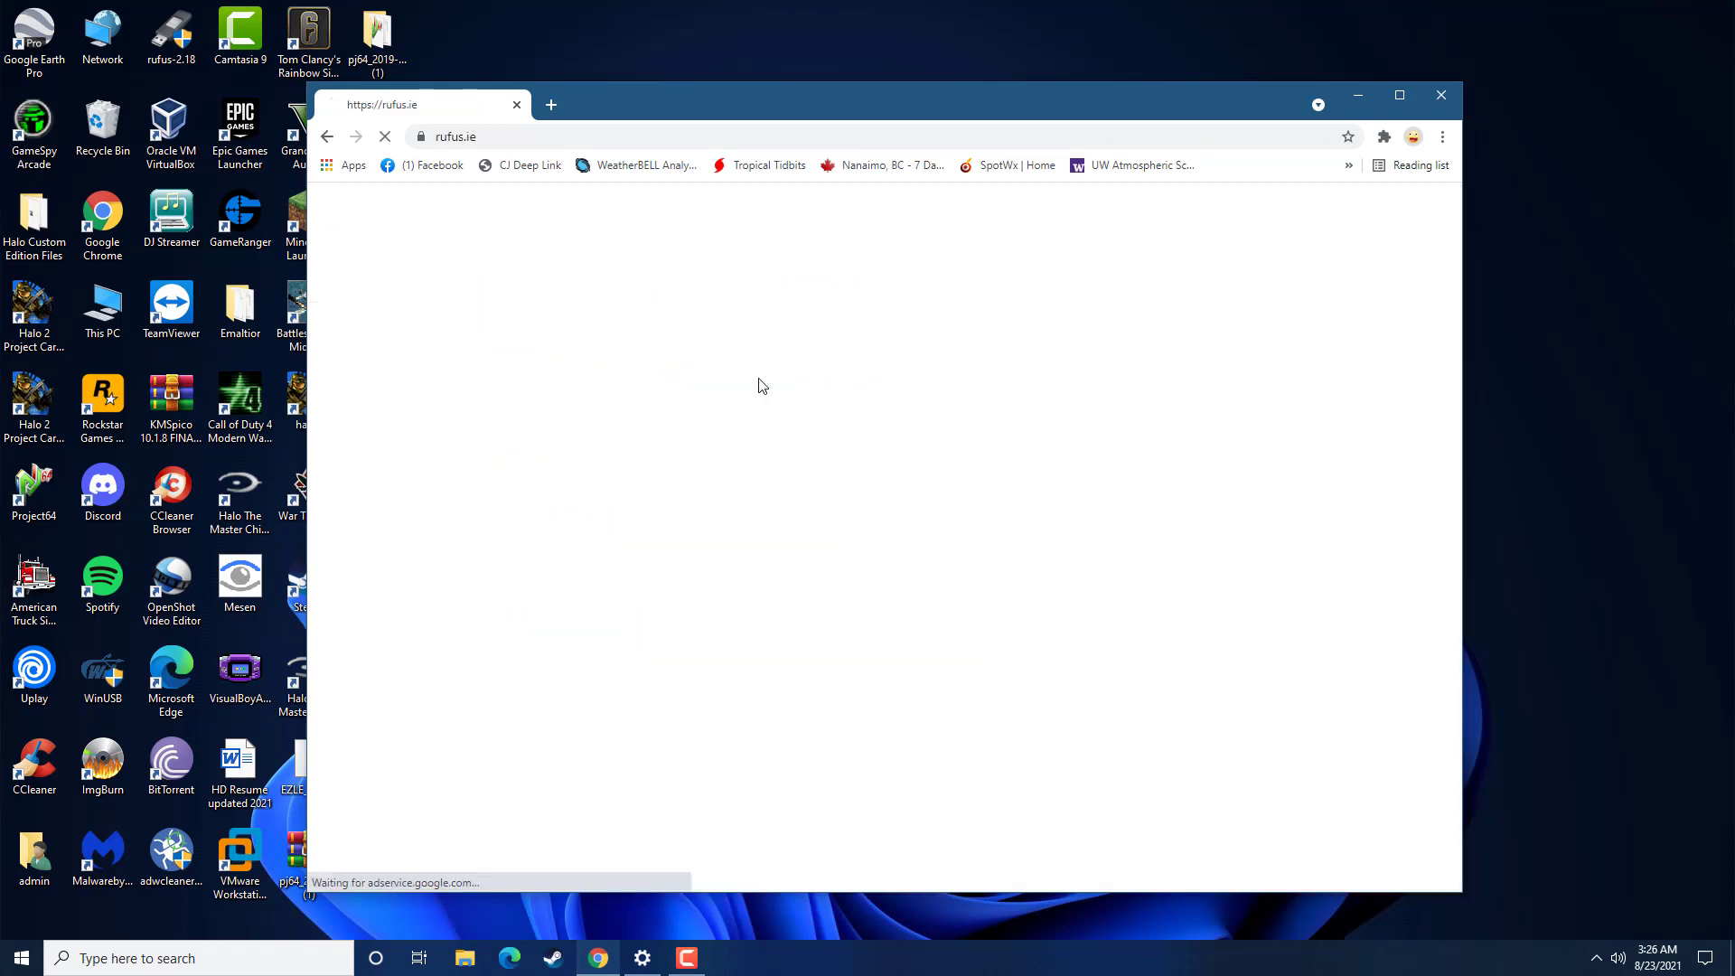
scroll(650, 449, "down", 5)
scroll(625, 447, "down", 5)
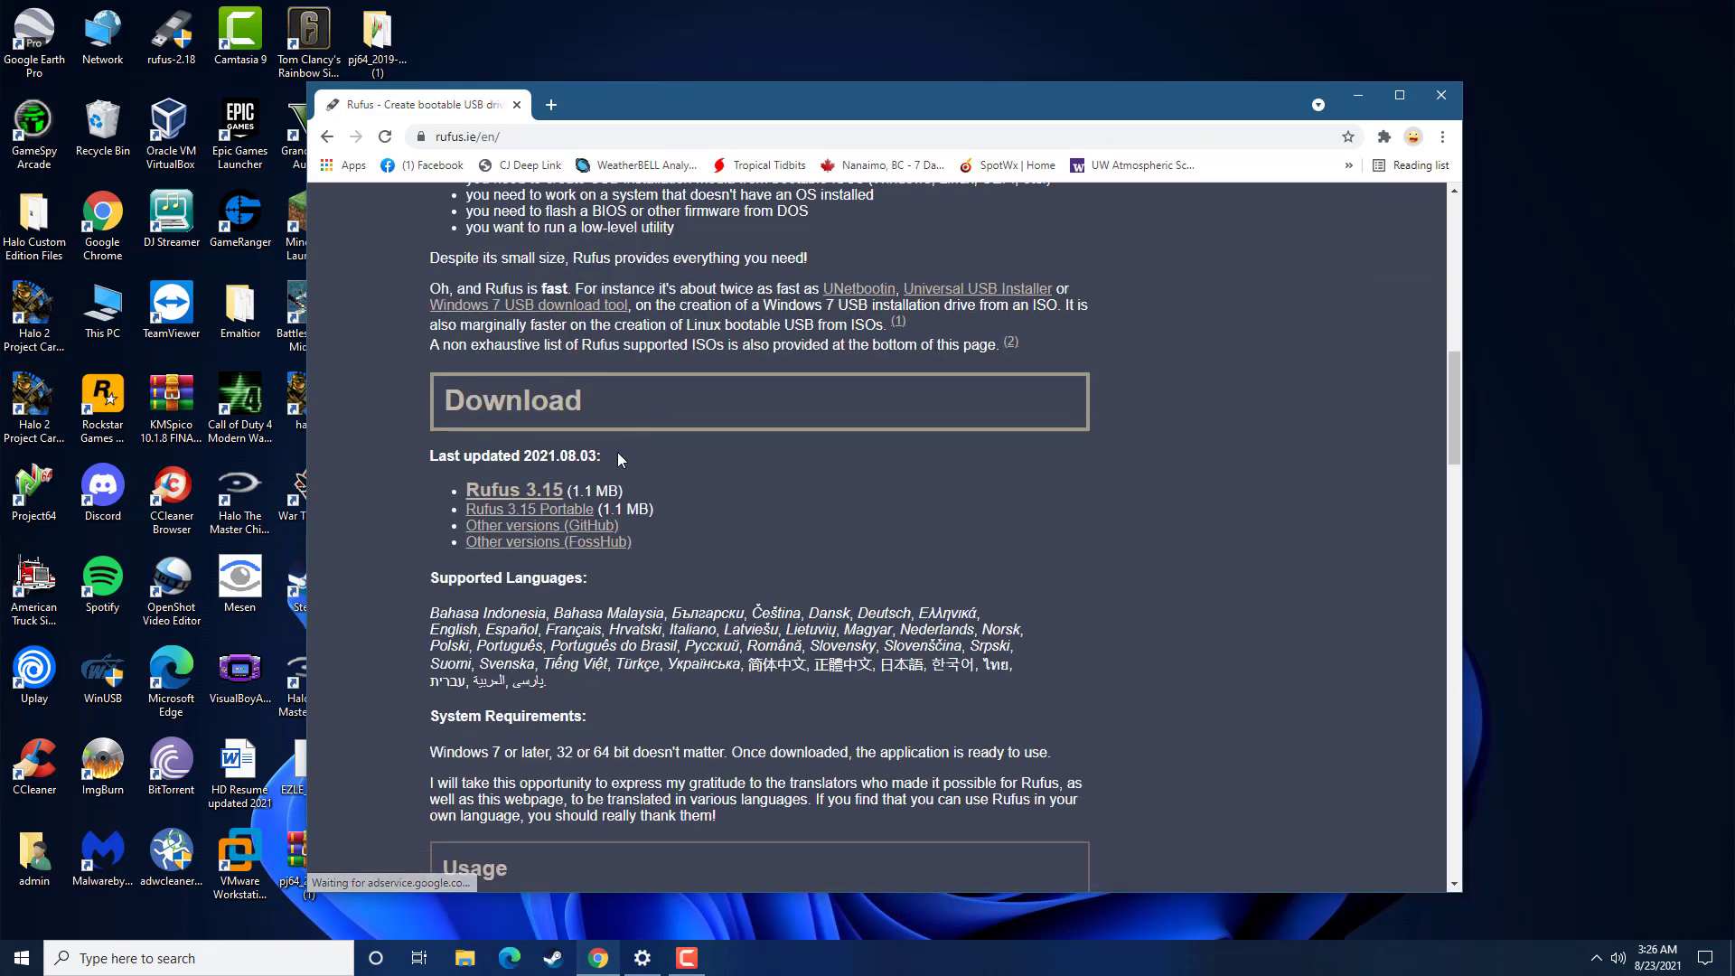
left_click(504, 493)
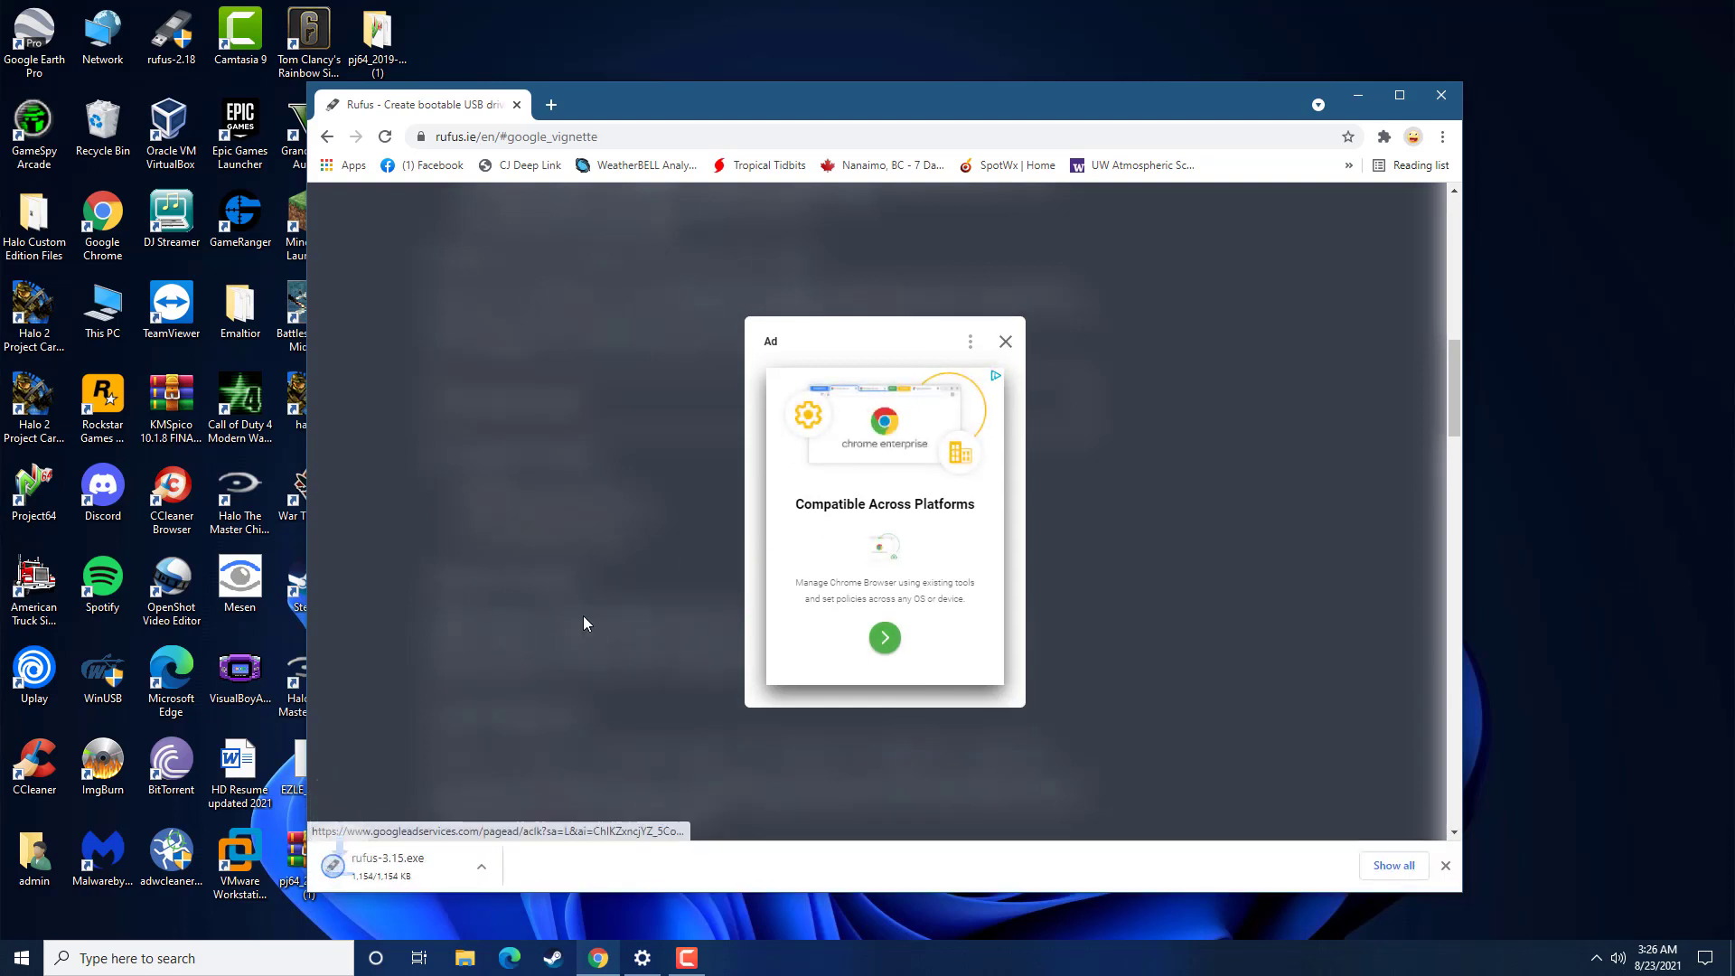
left_click(382, 875)
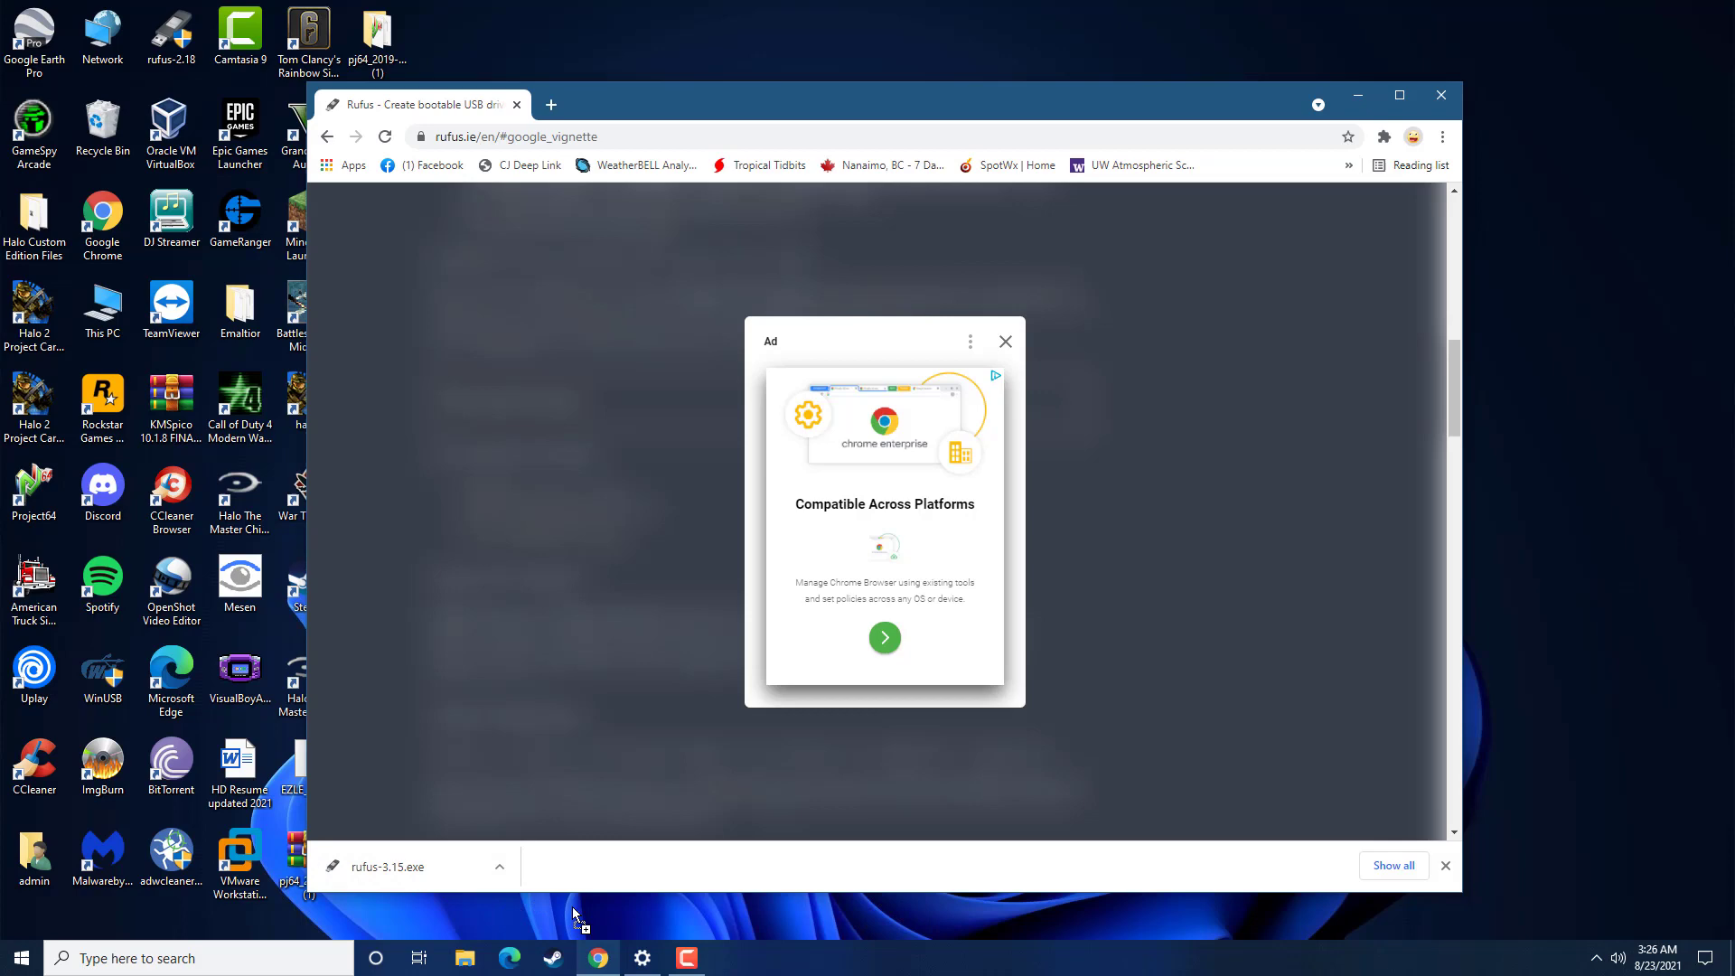
left_click(1442, 104)
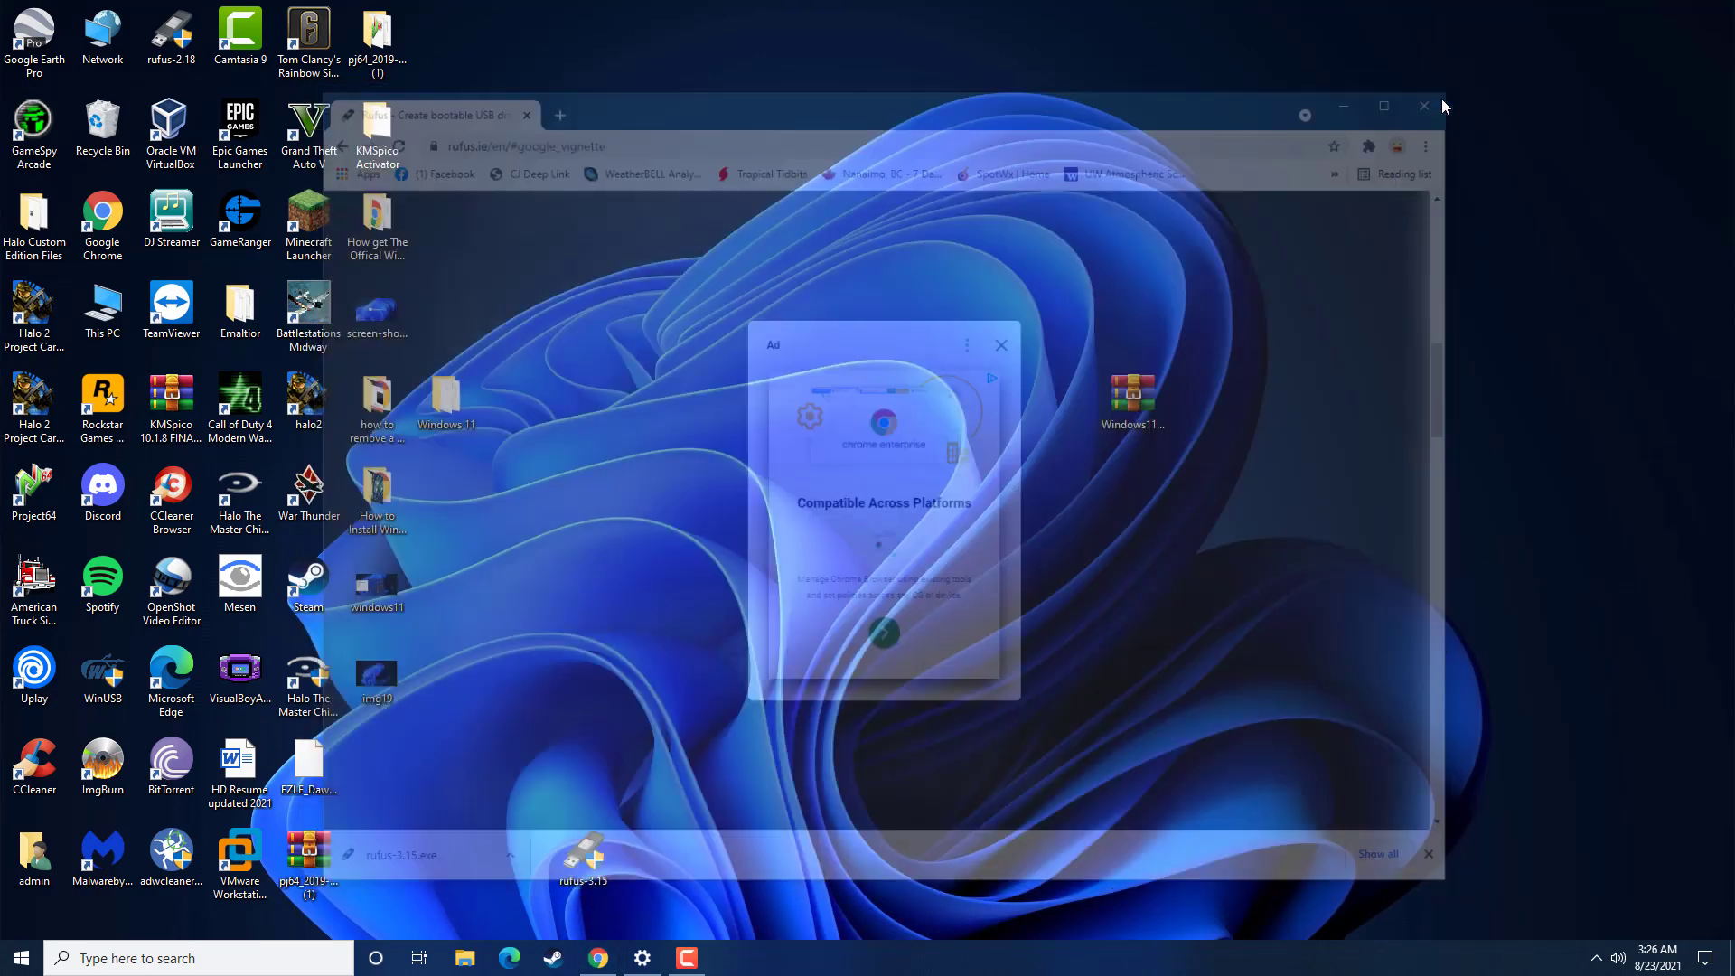
left_click_drag(586, 857, 868, 407)
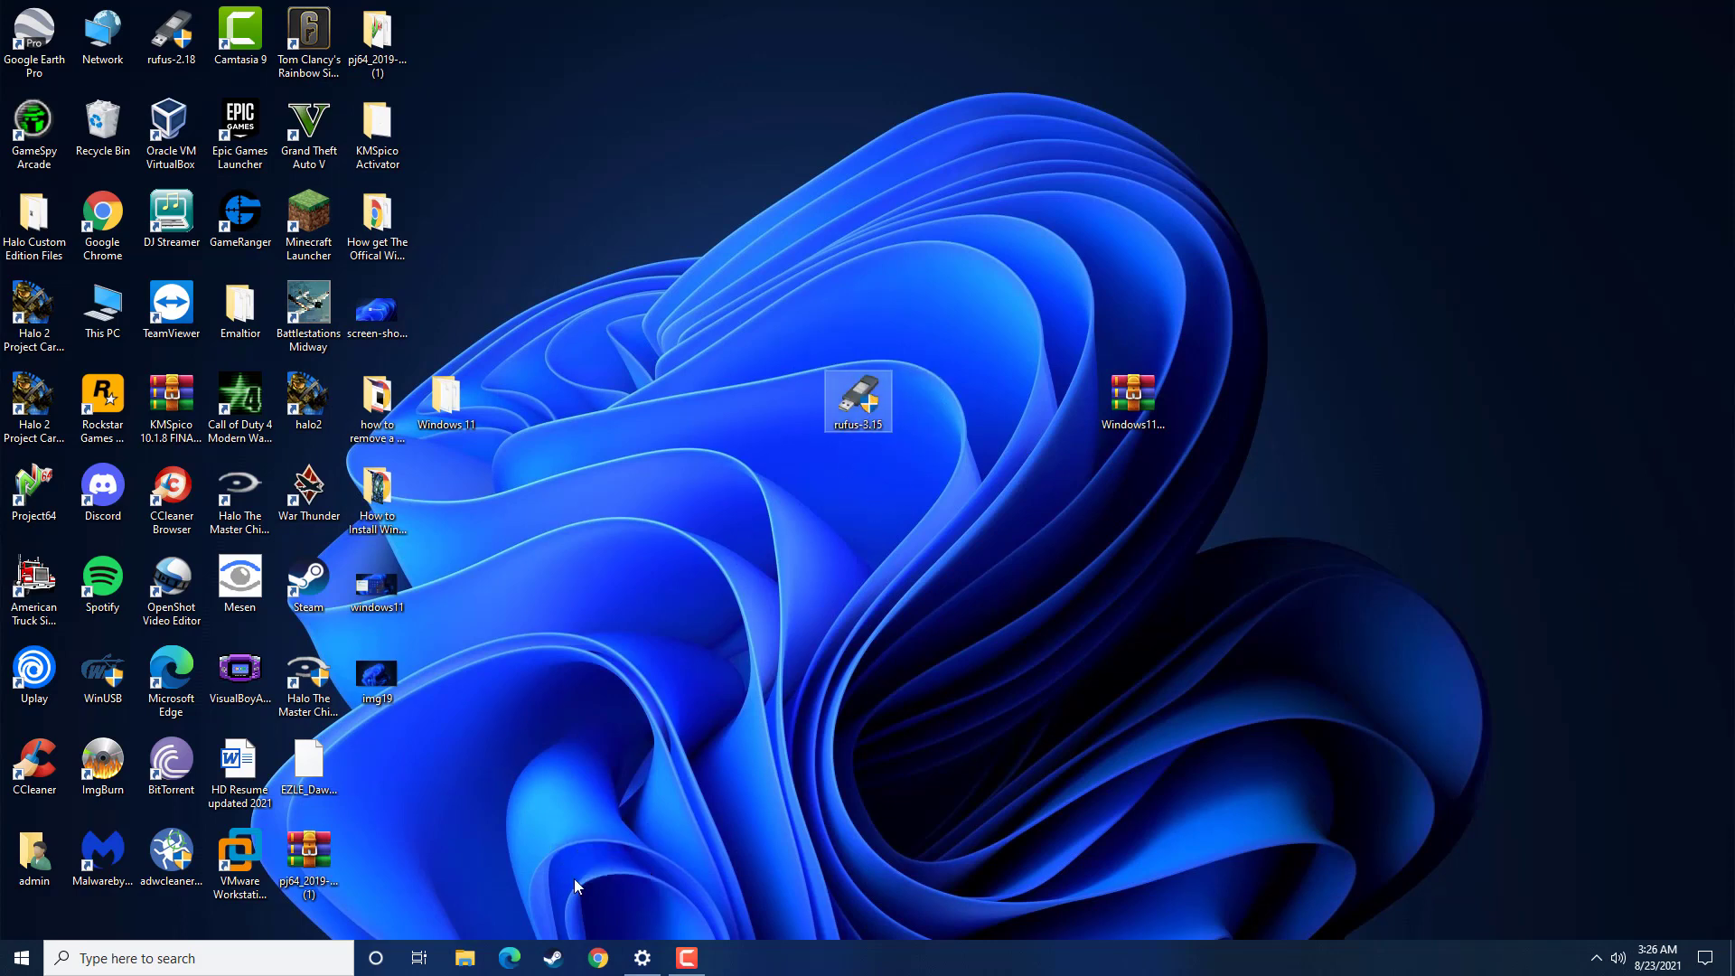
Show This PC in File Explorer and bring up the Transcend (F:) drive's context menu
left_click(465, 960)
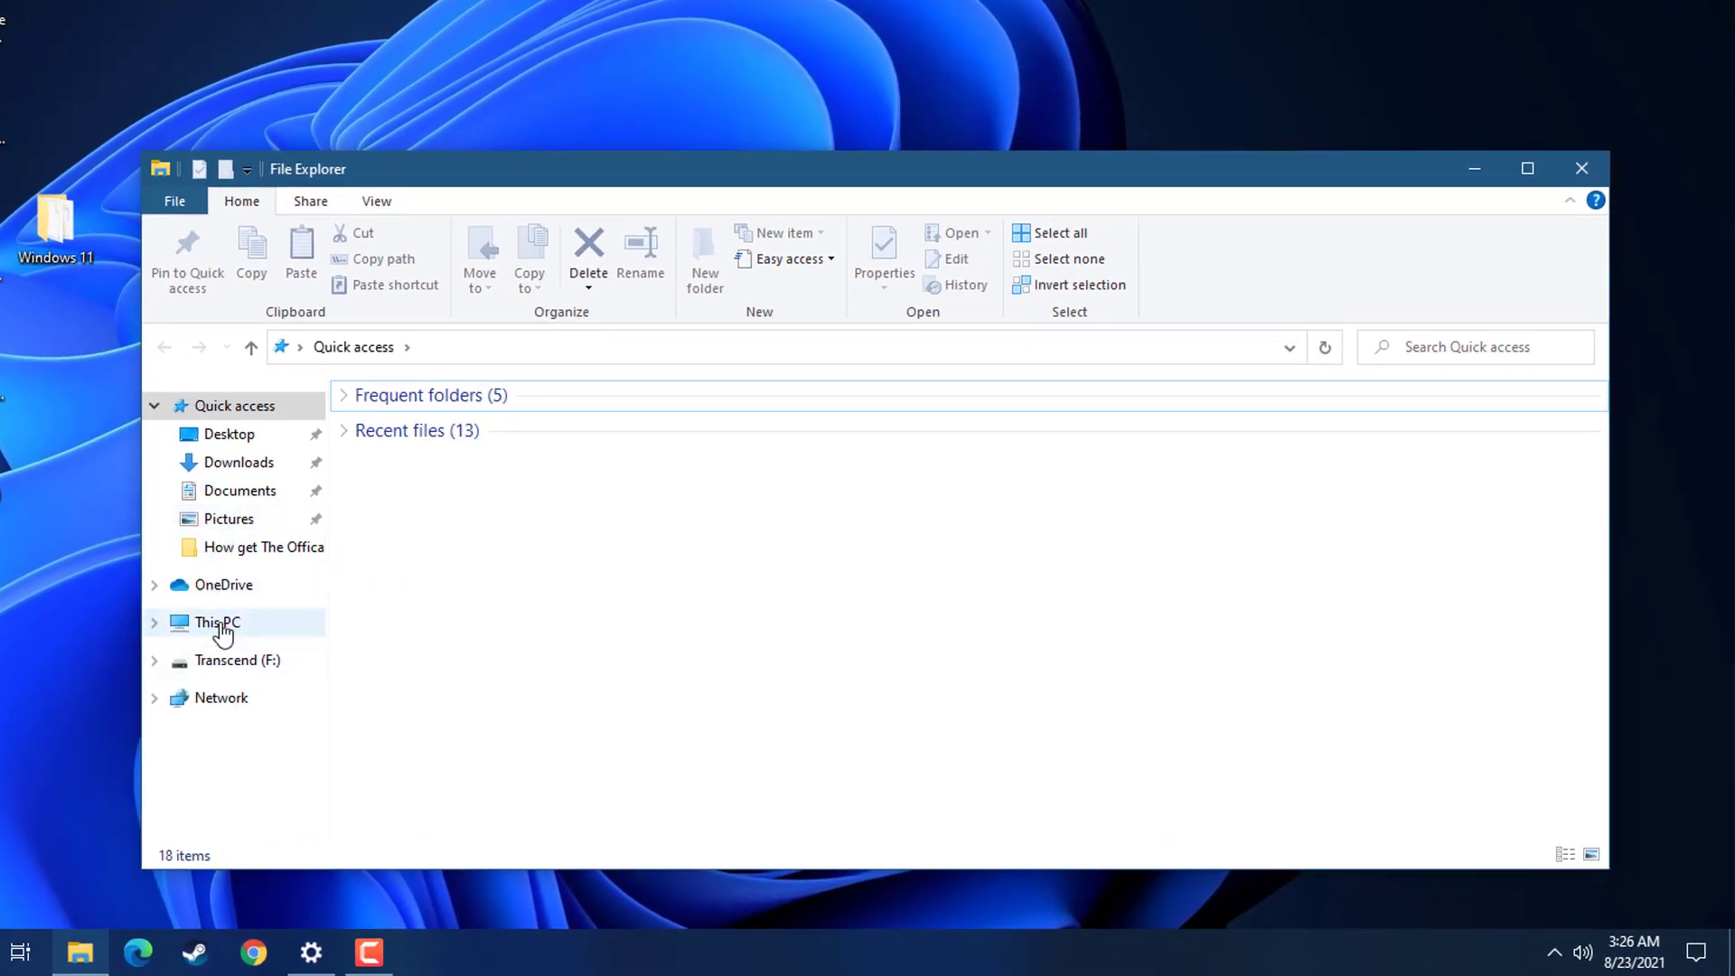
left_click(217, 622)
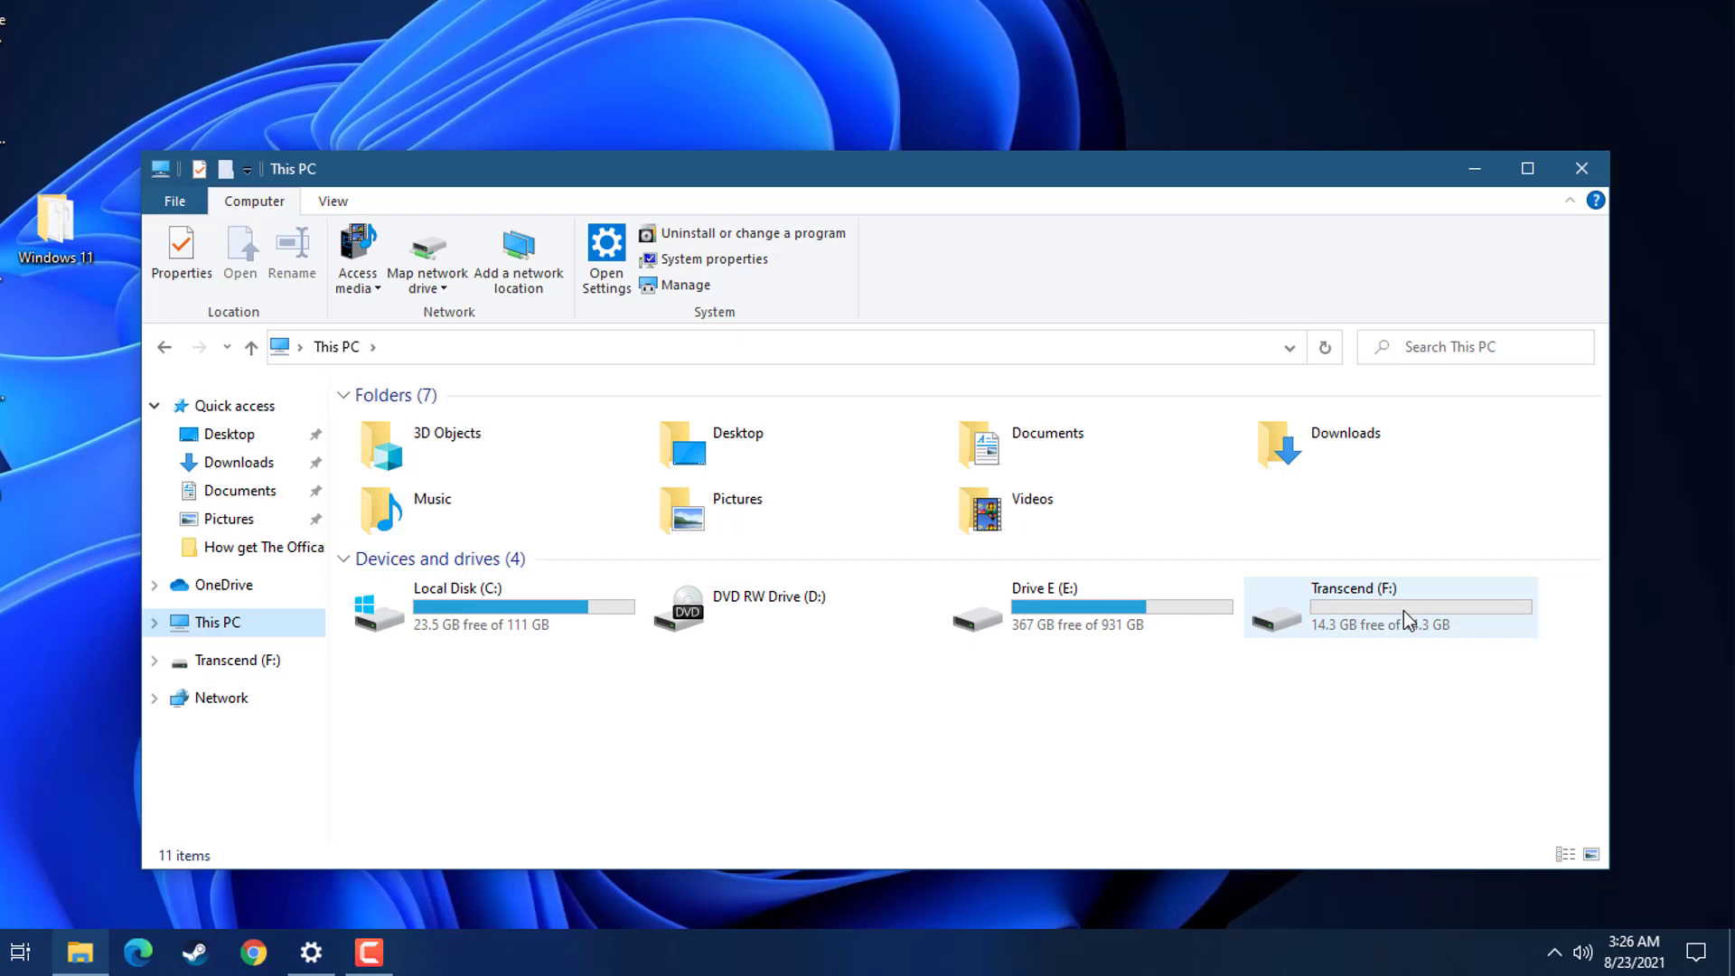
left_click(1368, 612)
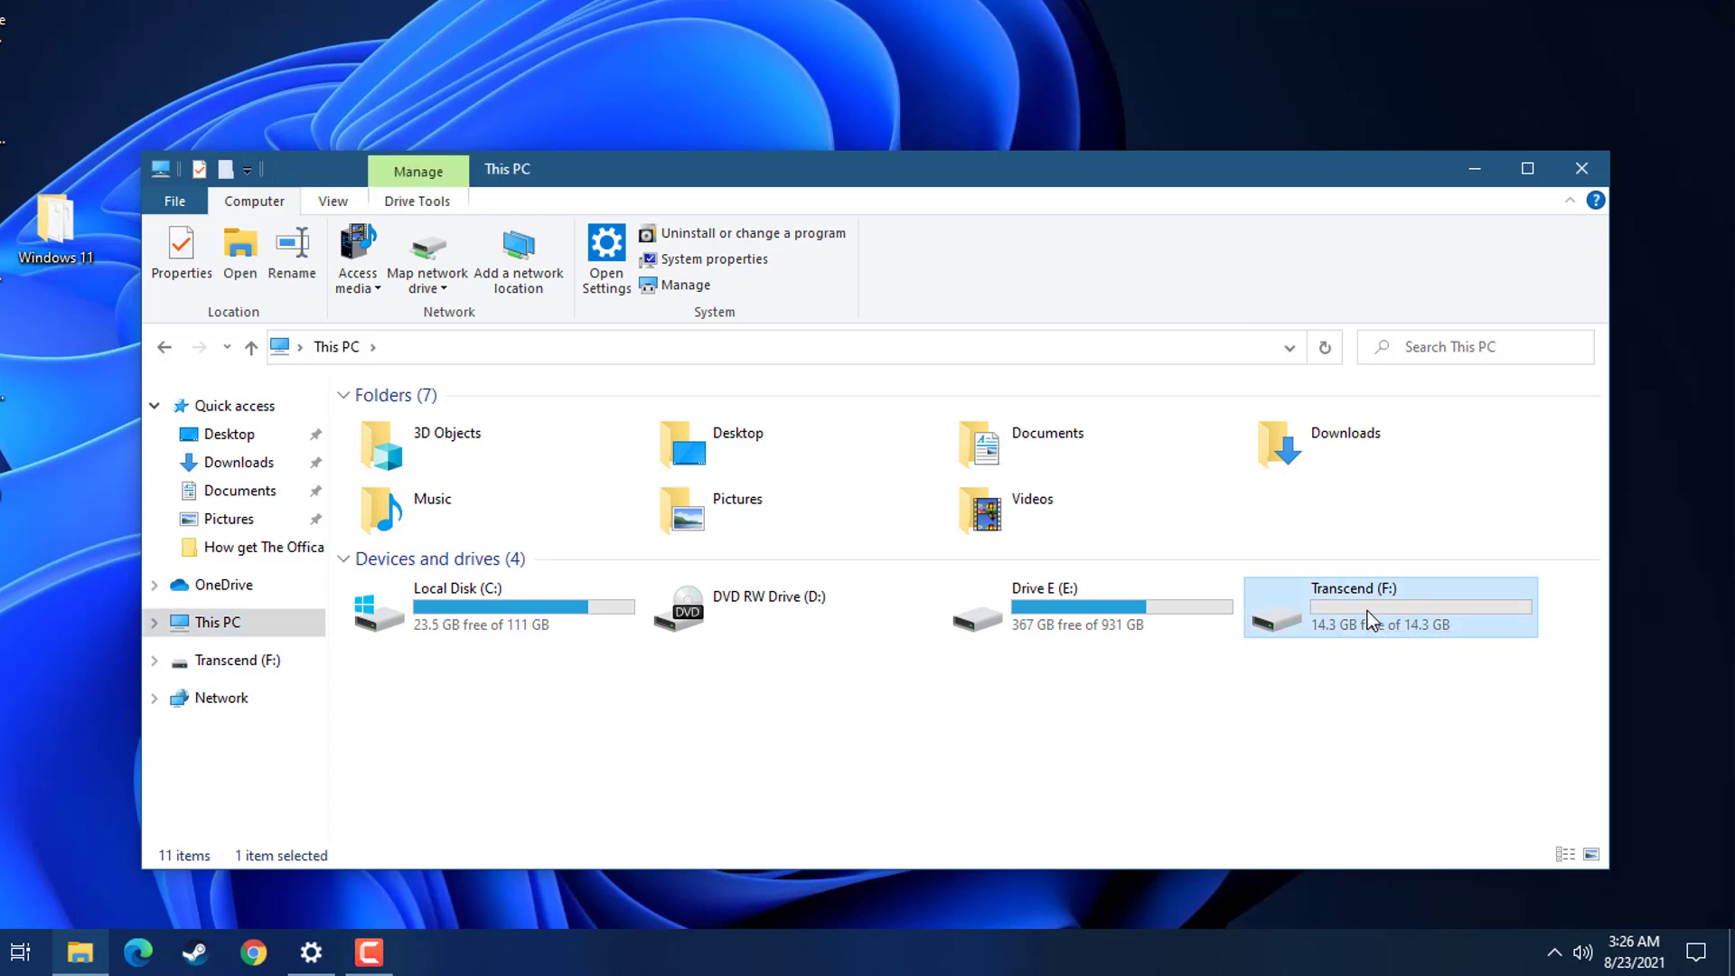
right_click(1368, 612)
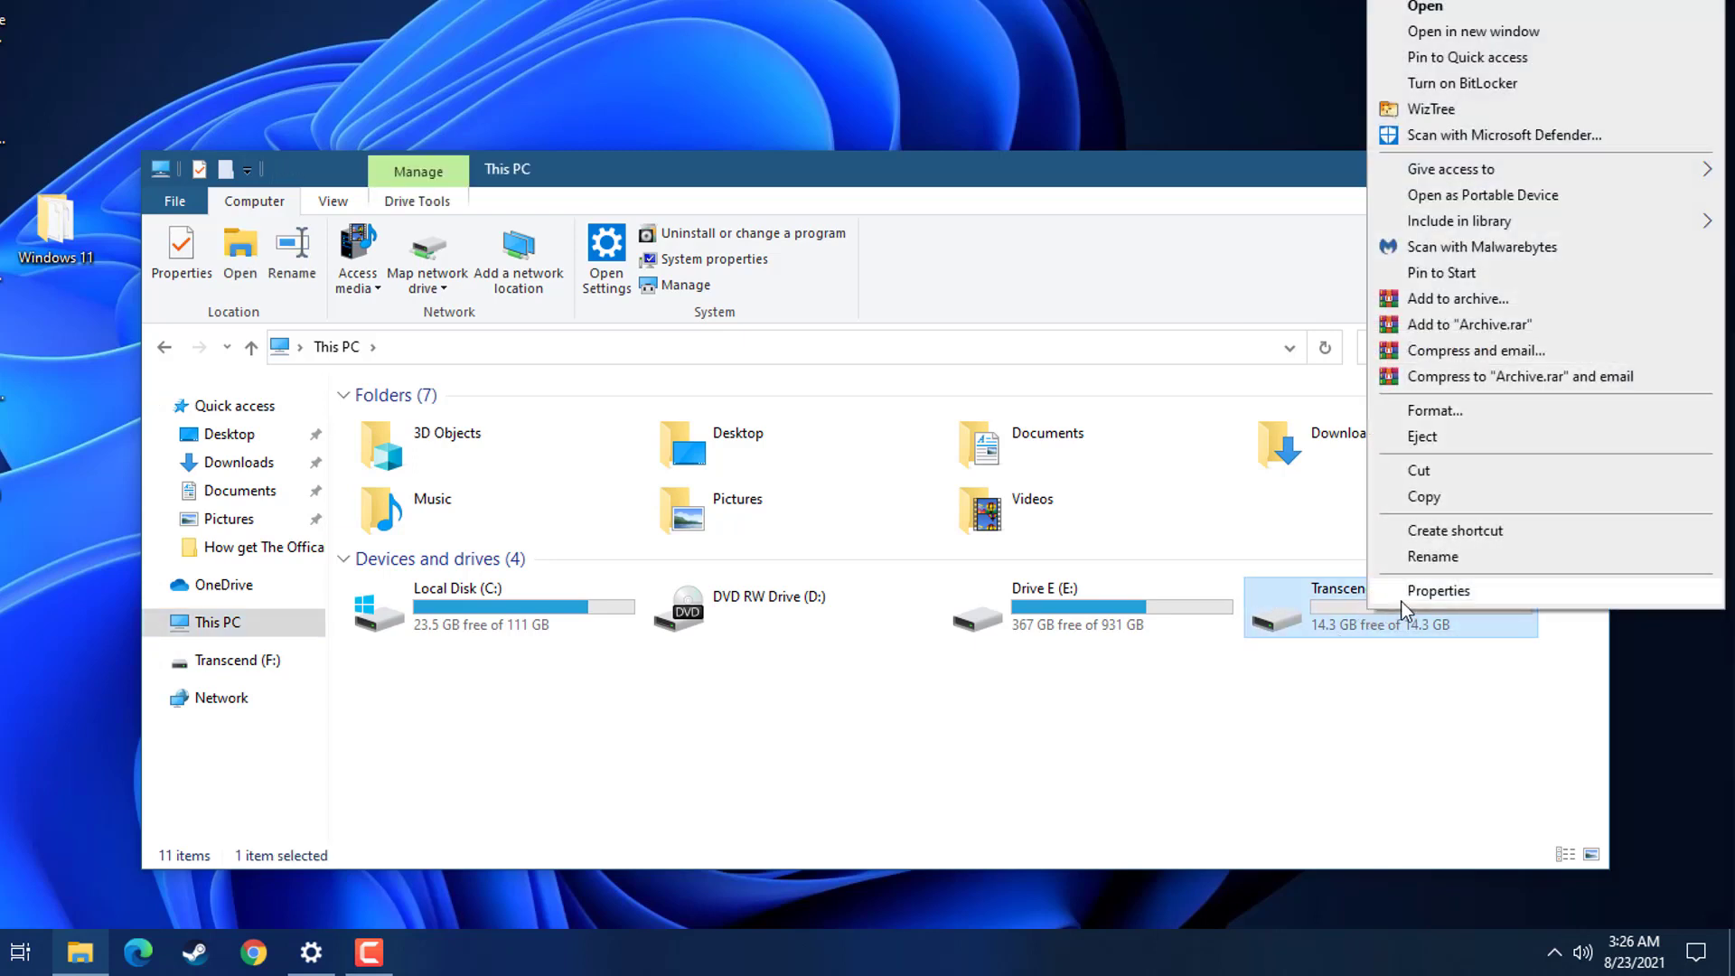
Quick-format Transcend (F:) as FAT32, accept the erase warning, then close Format and Explorer
left_click(1466, 410)
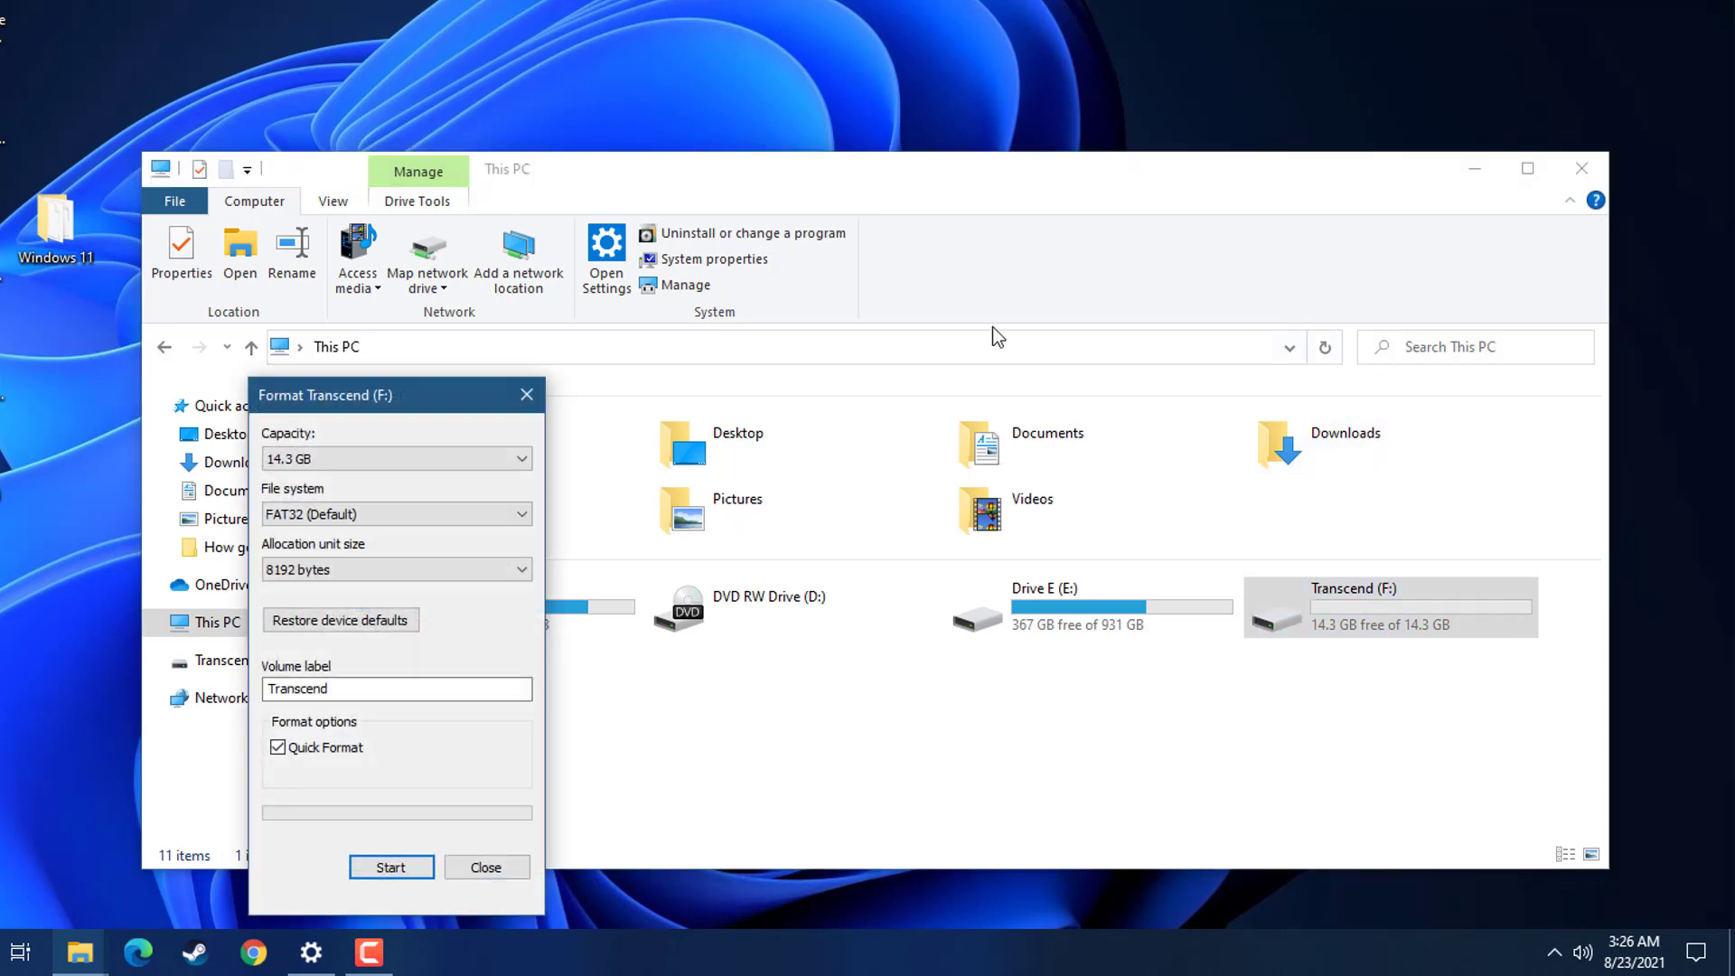
left_click(391, 868)
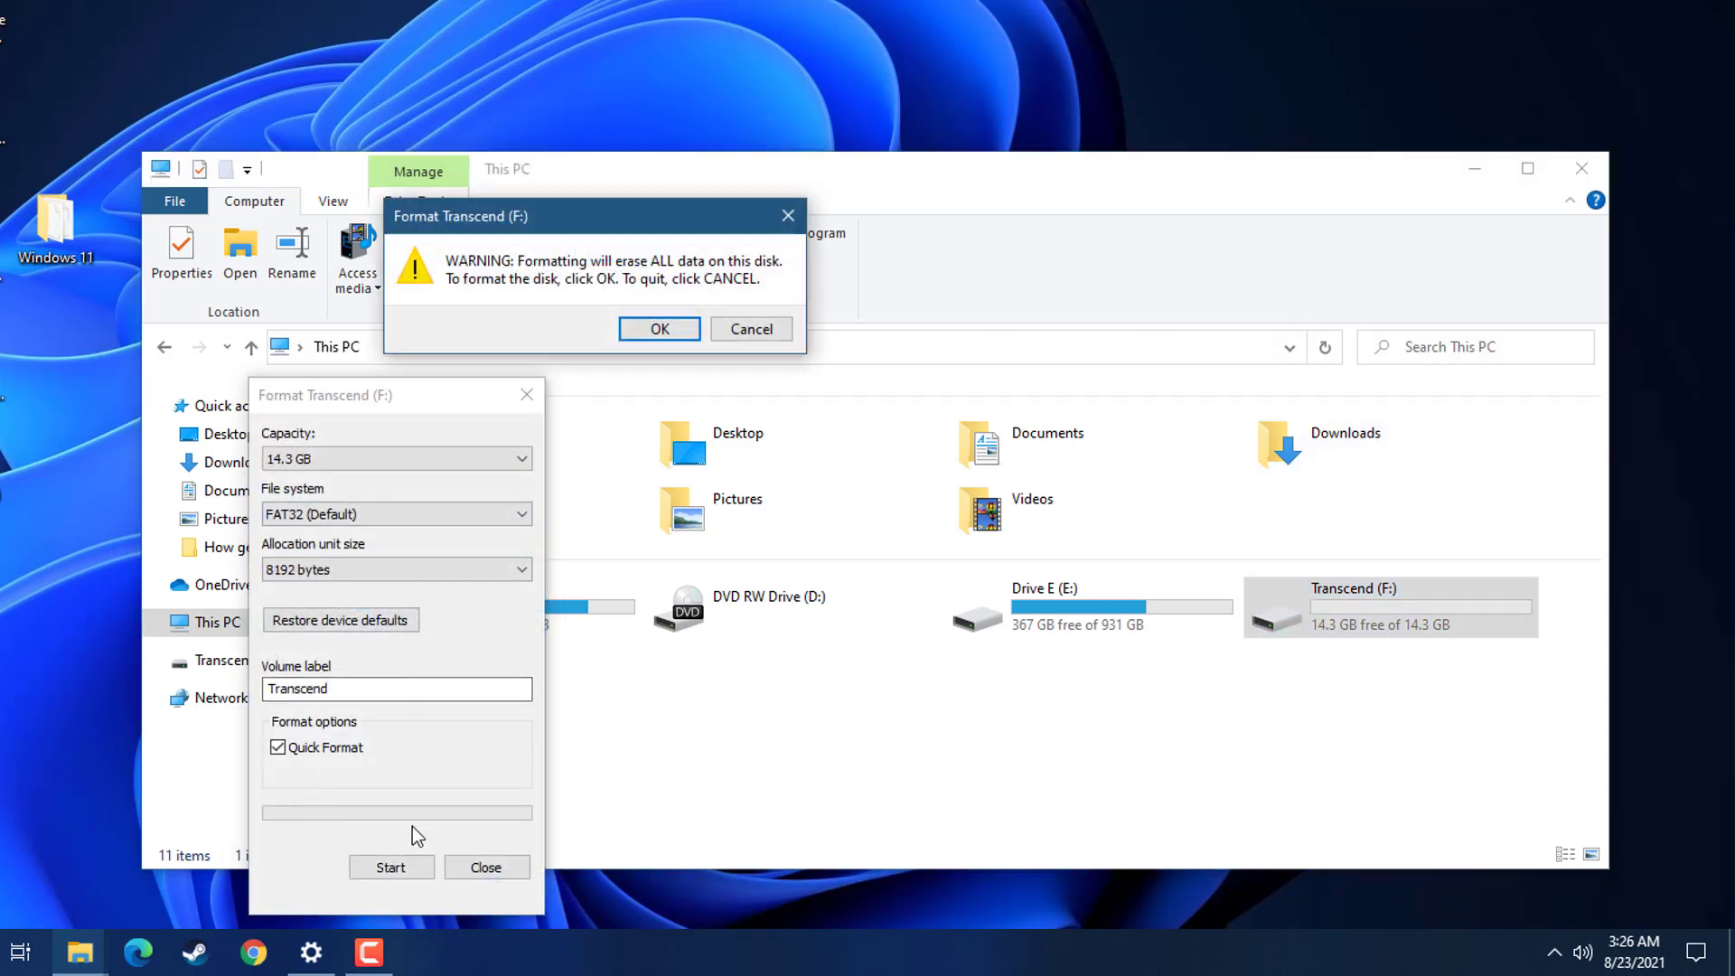
left_click(659, 330)
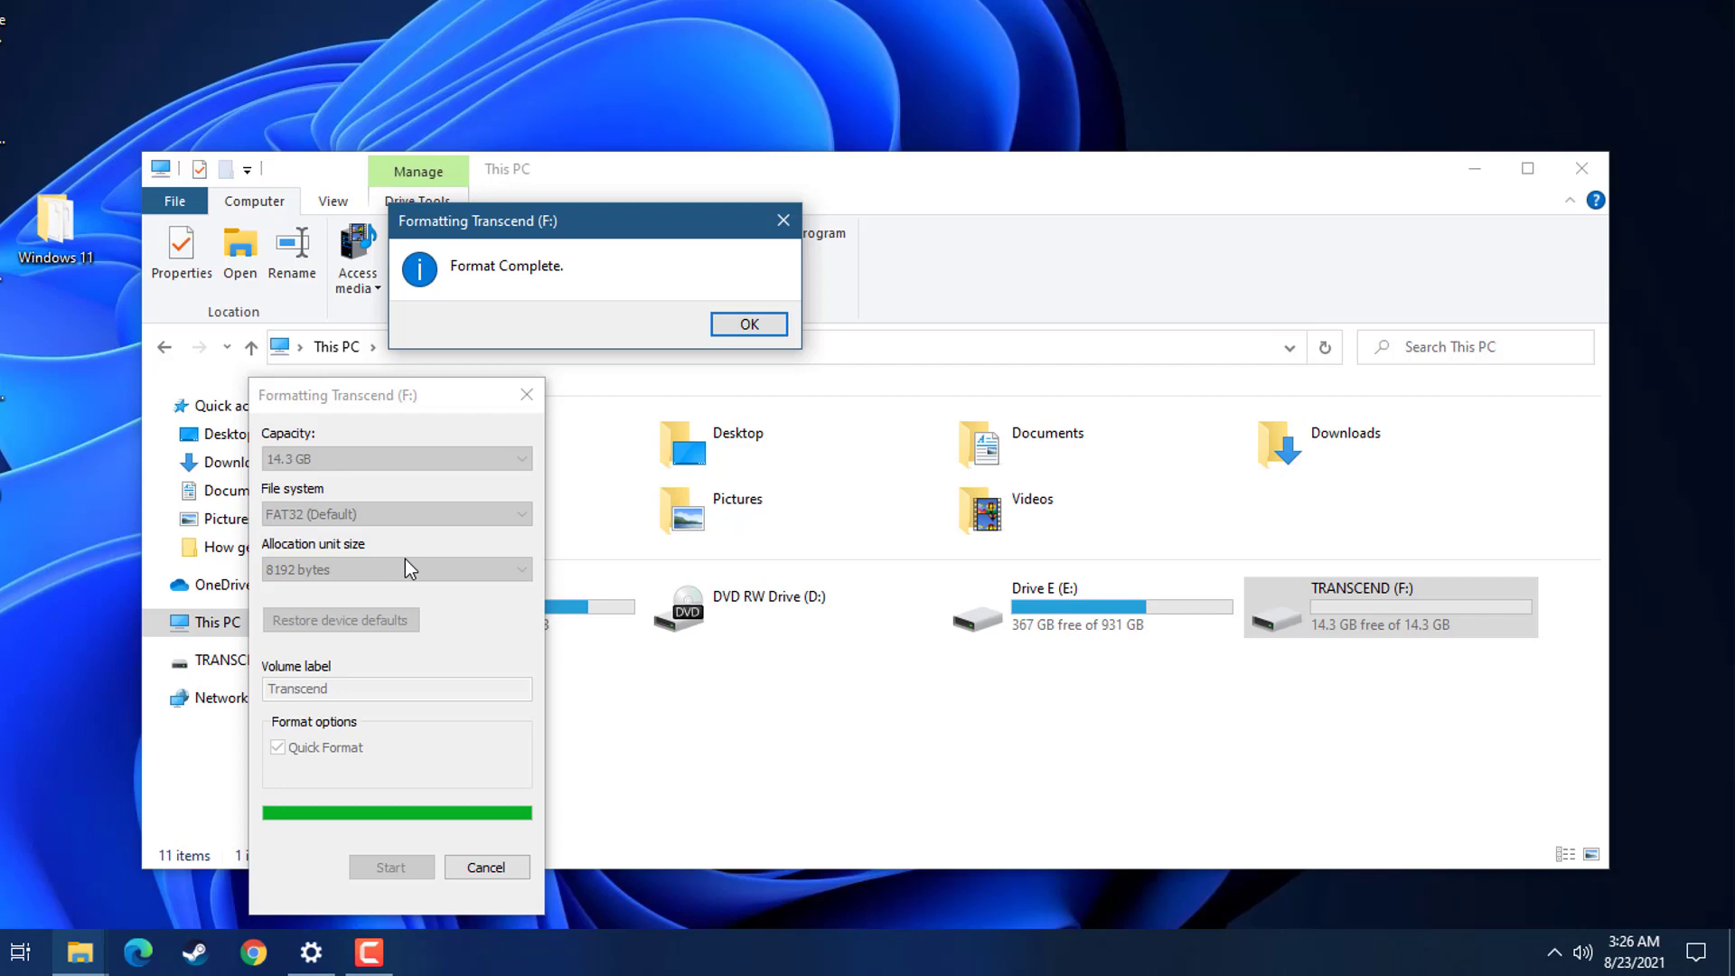
left_click(748, 324)
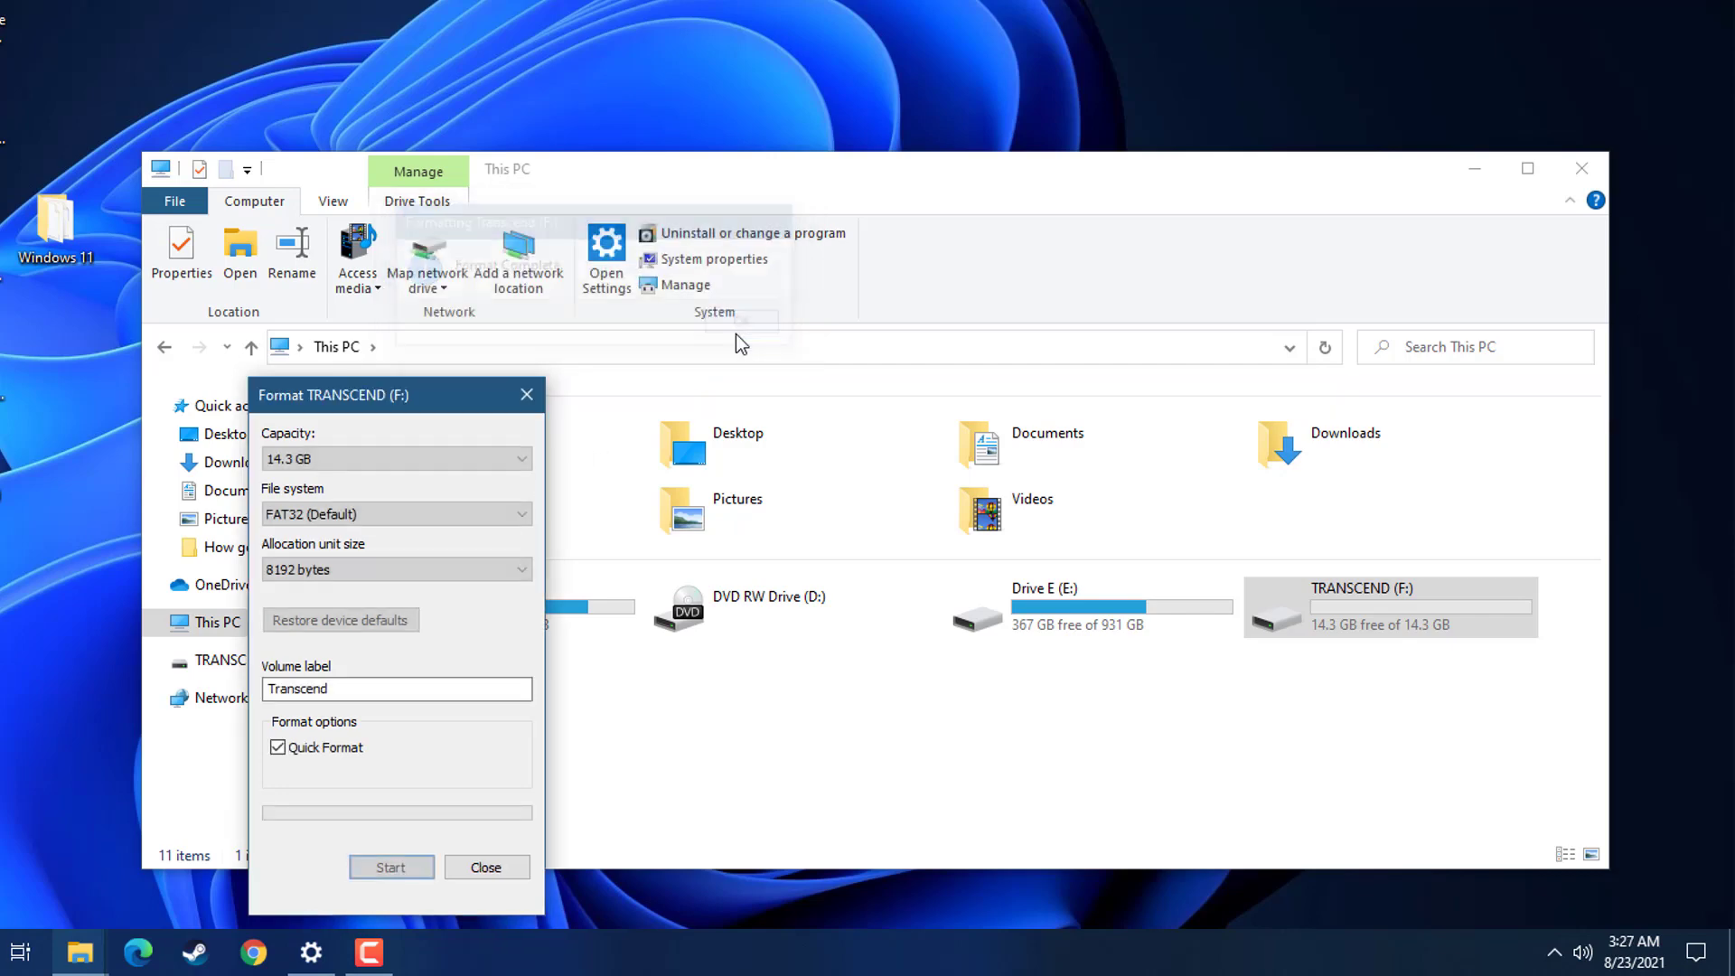
left_click(526, 394)
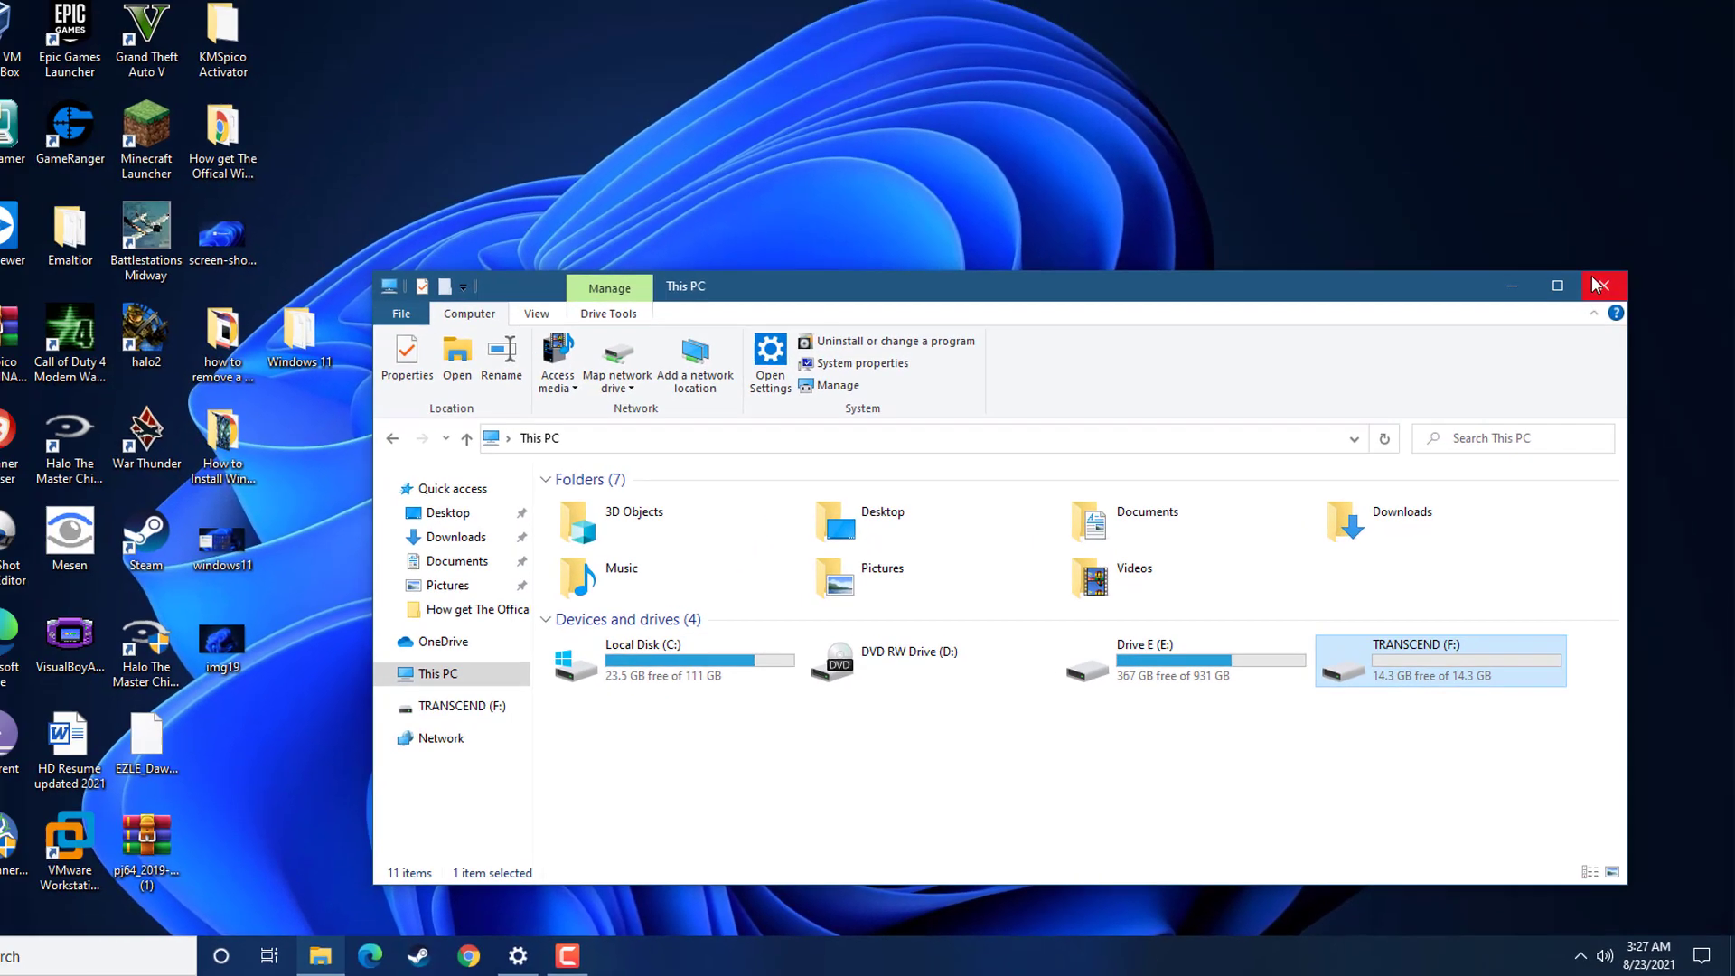
left_click(1600, 284)
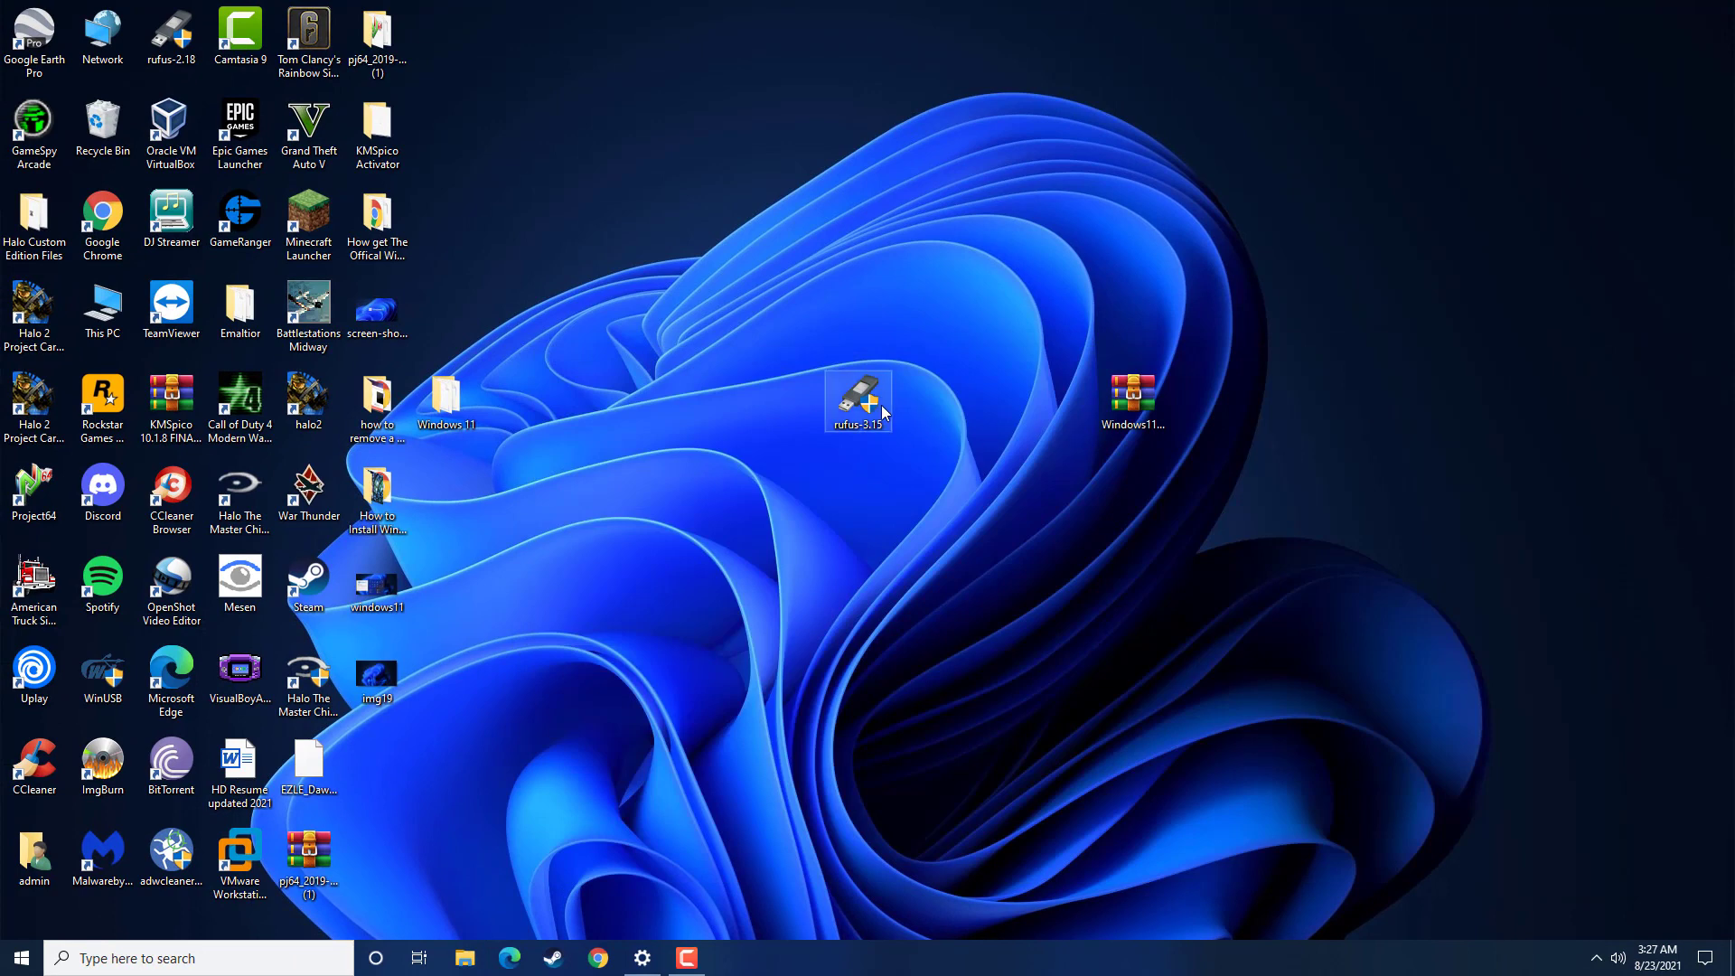
Launch rufus-3.15 from the desktop and check Boot selection shows 'Disk or ISO image'
double_click(864, 409)
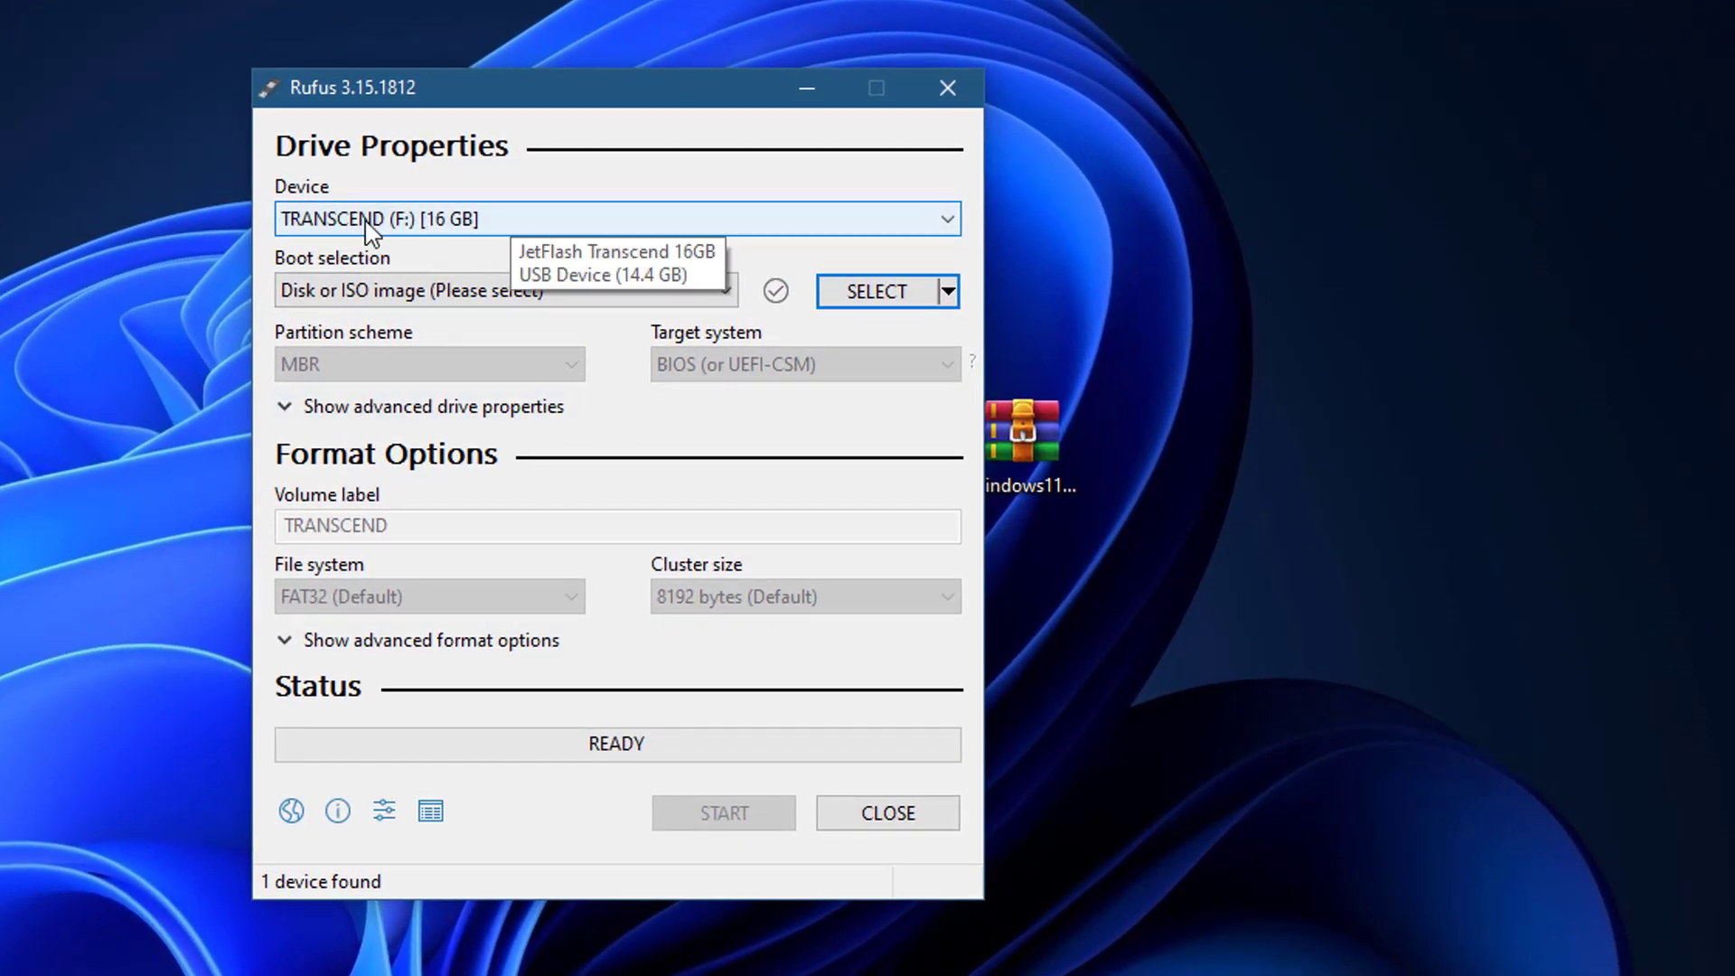
mouse_move(502, 291)
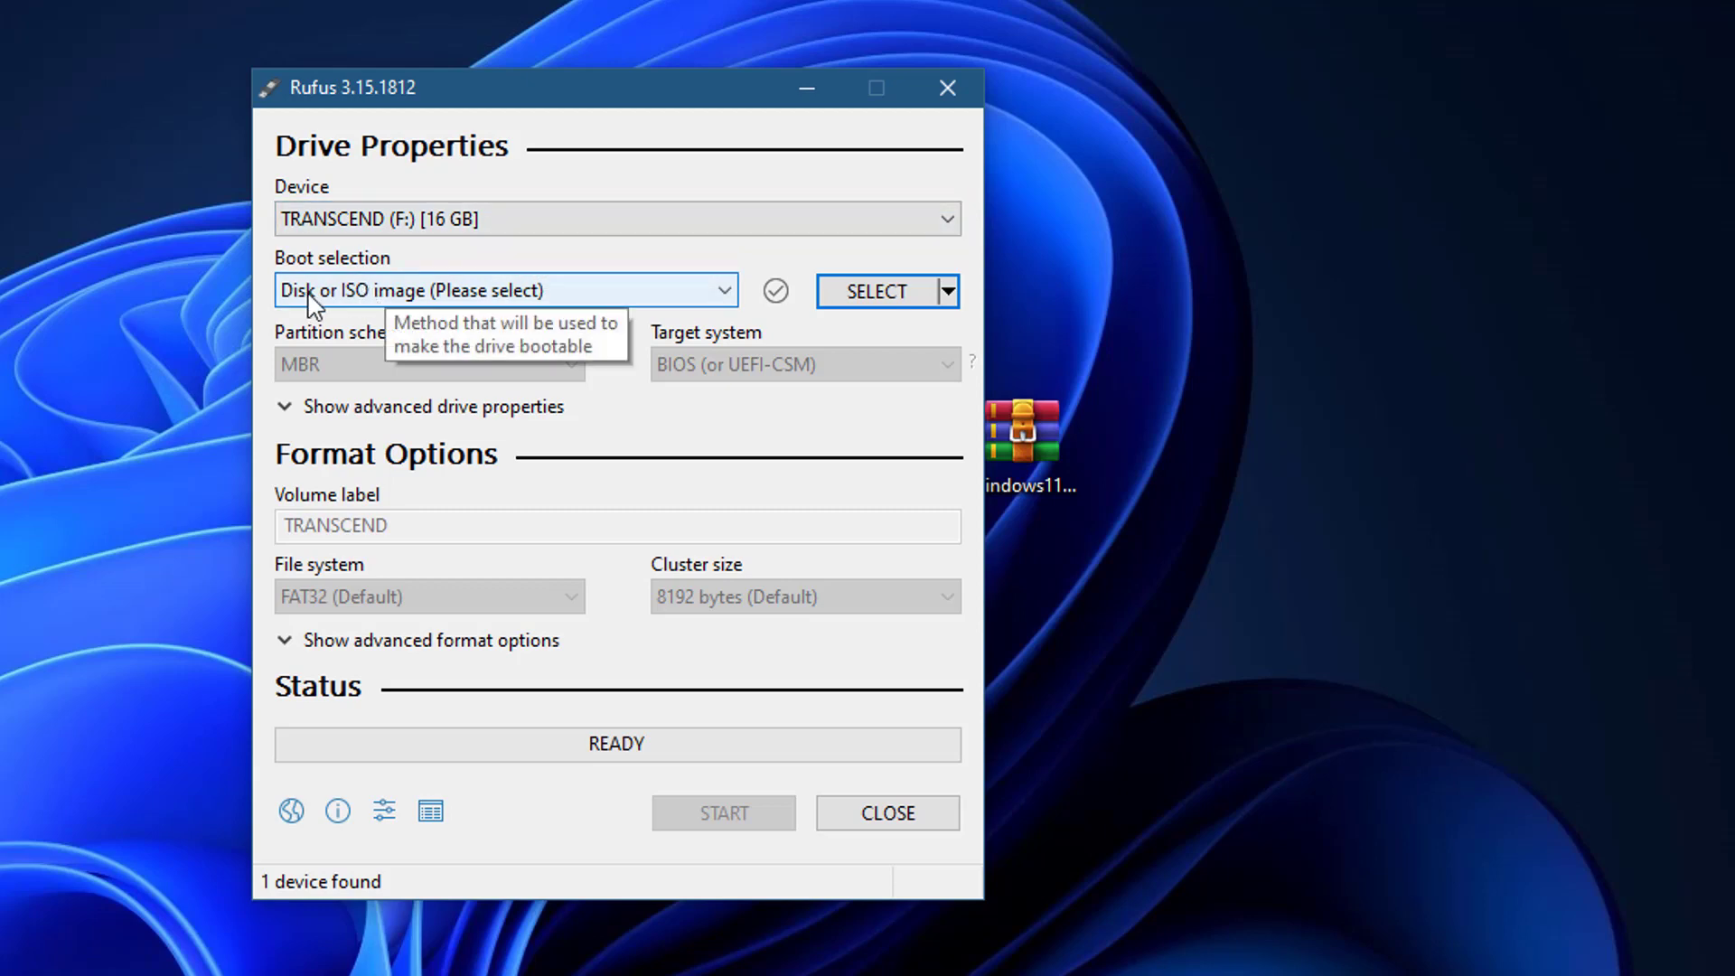
left_click(639, 290)
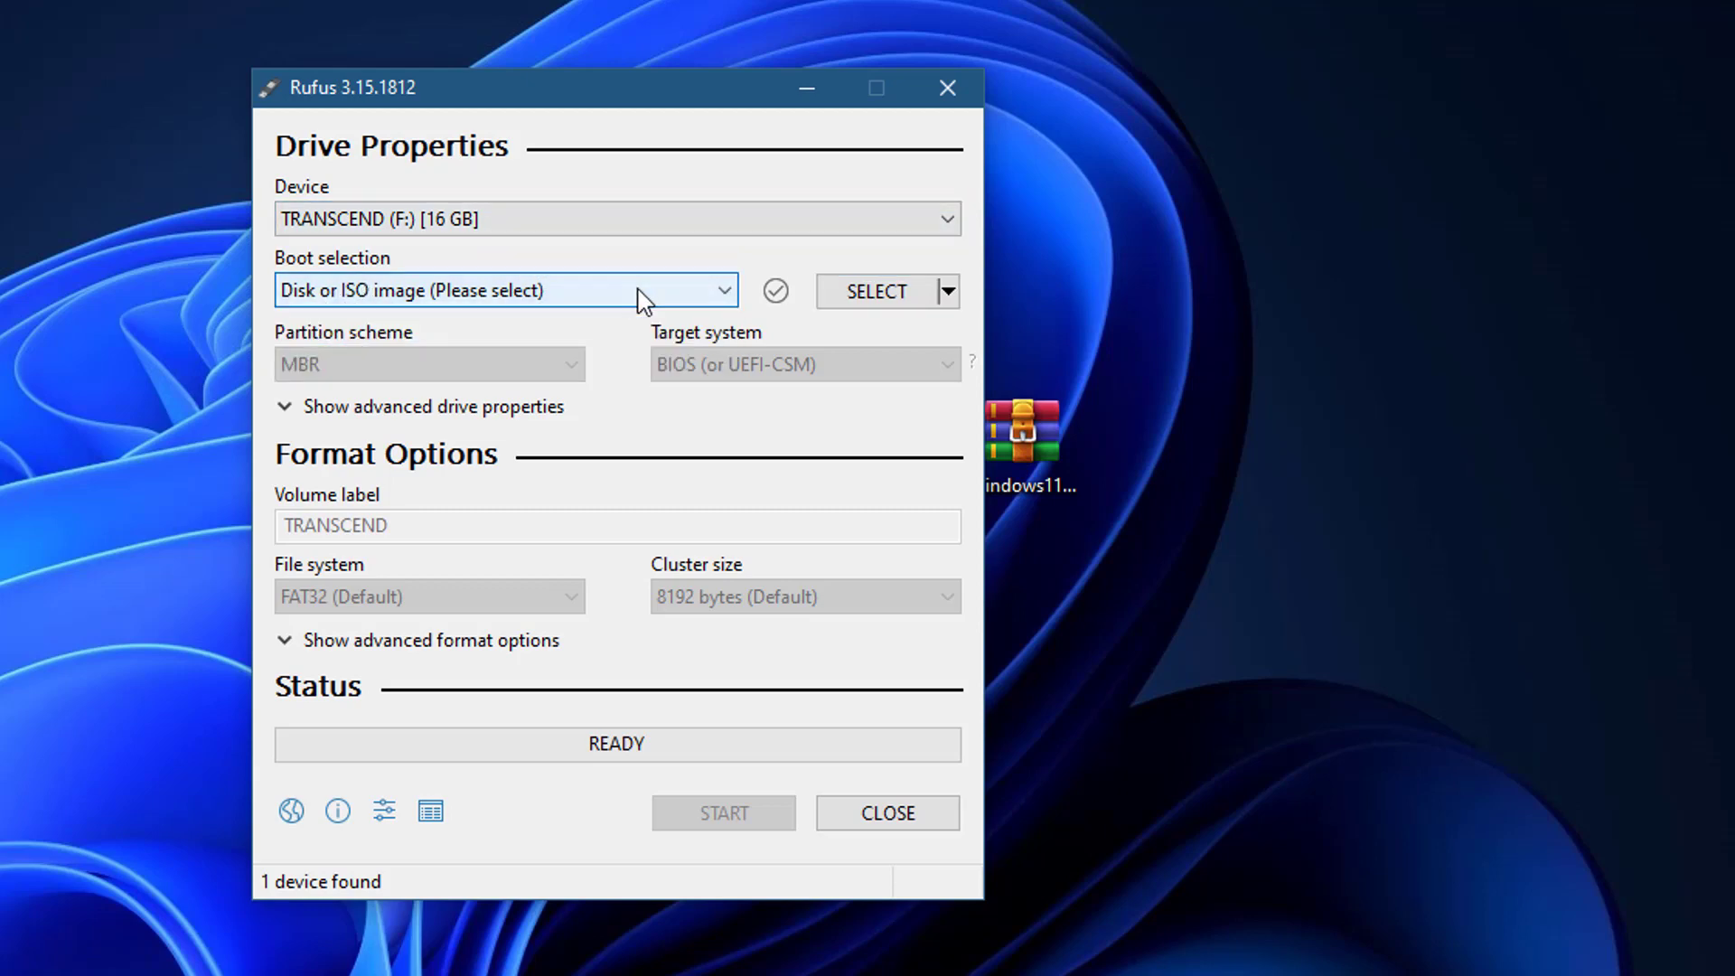
Choose Windows11_InsiderPreview_Client_x64_en-us_22000.iso from the Desktop as the boot image
left_click(864, 295)
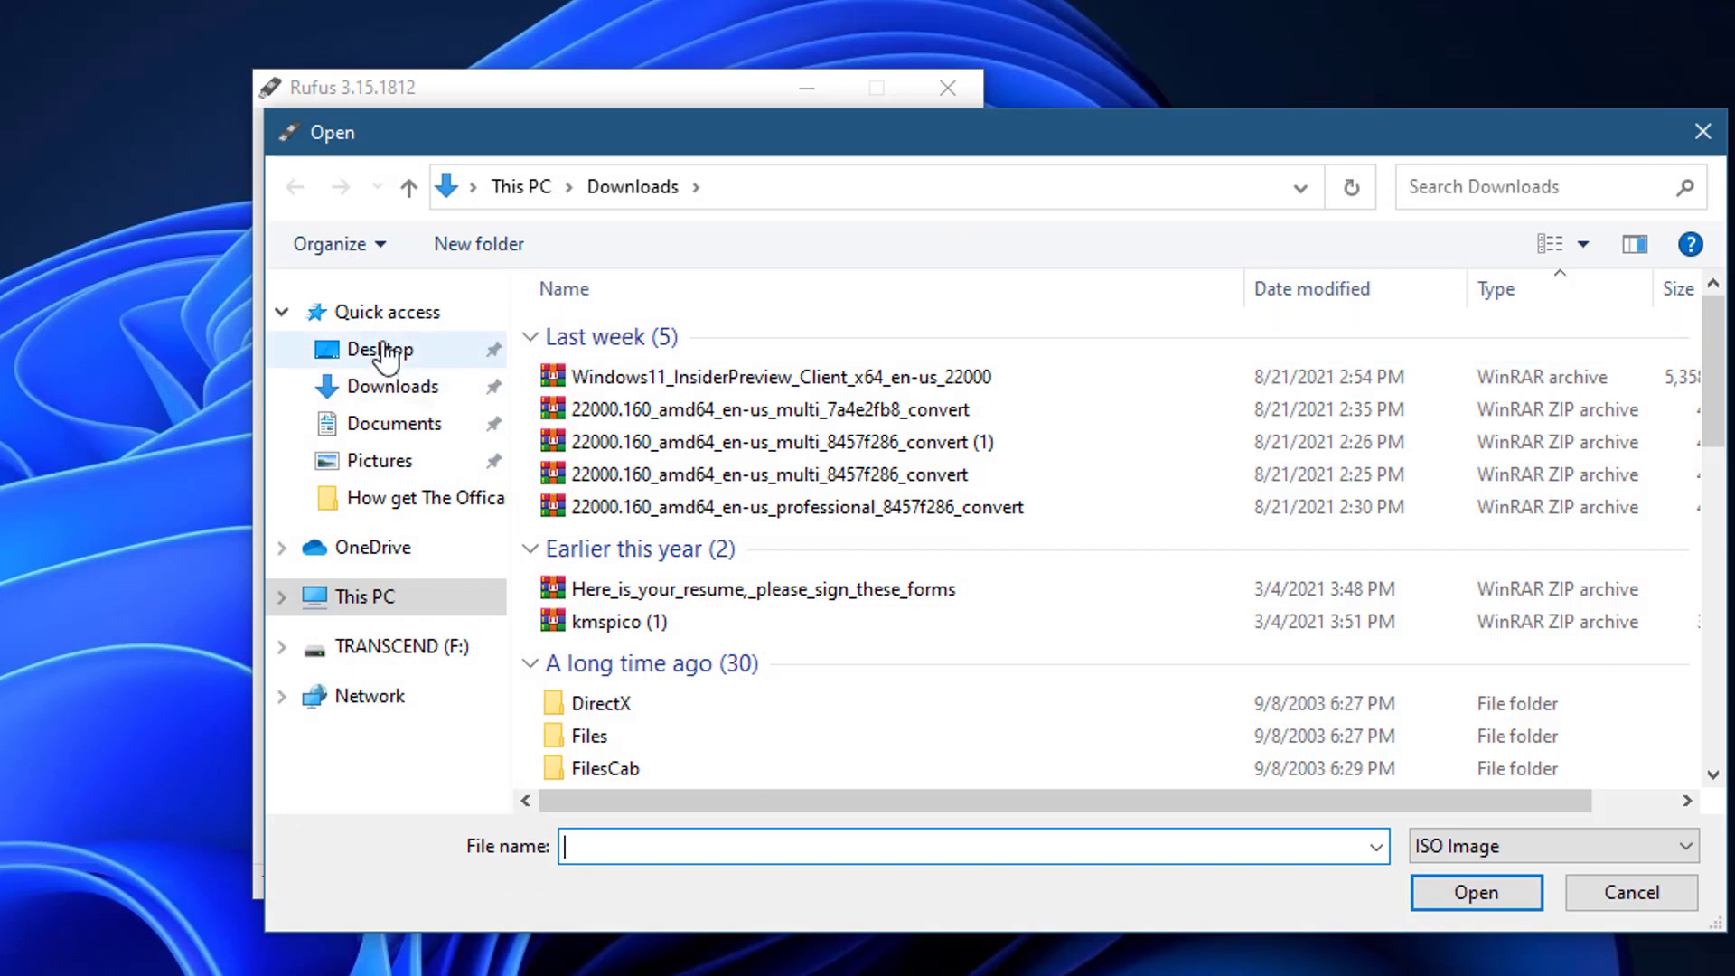
left_click(379, 349)
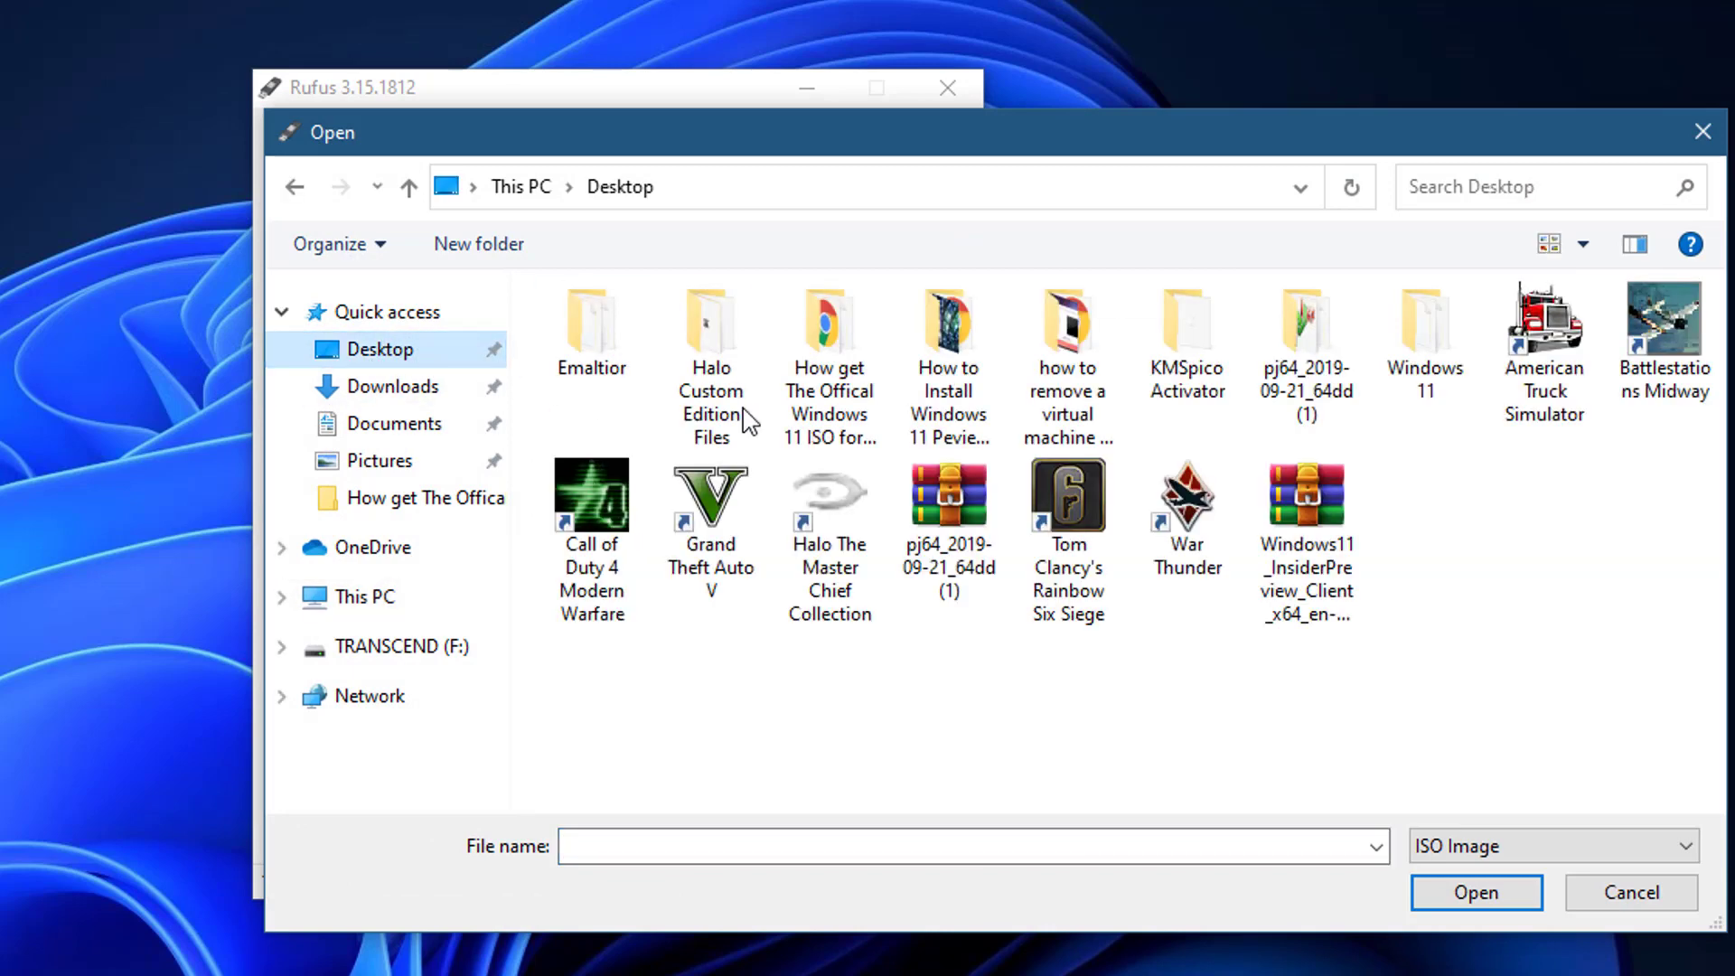
left_click(1308, 543)
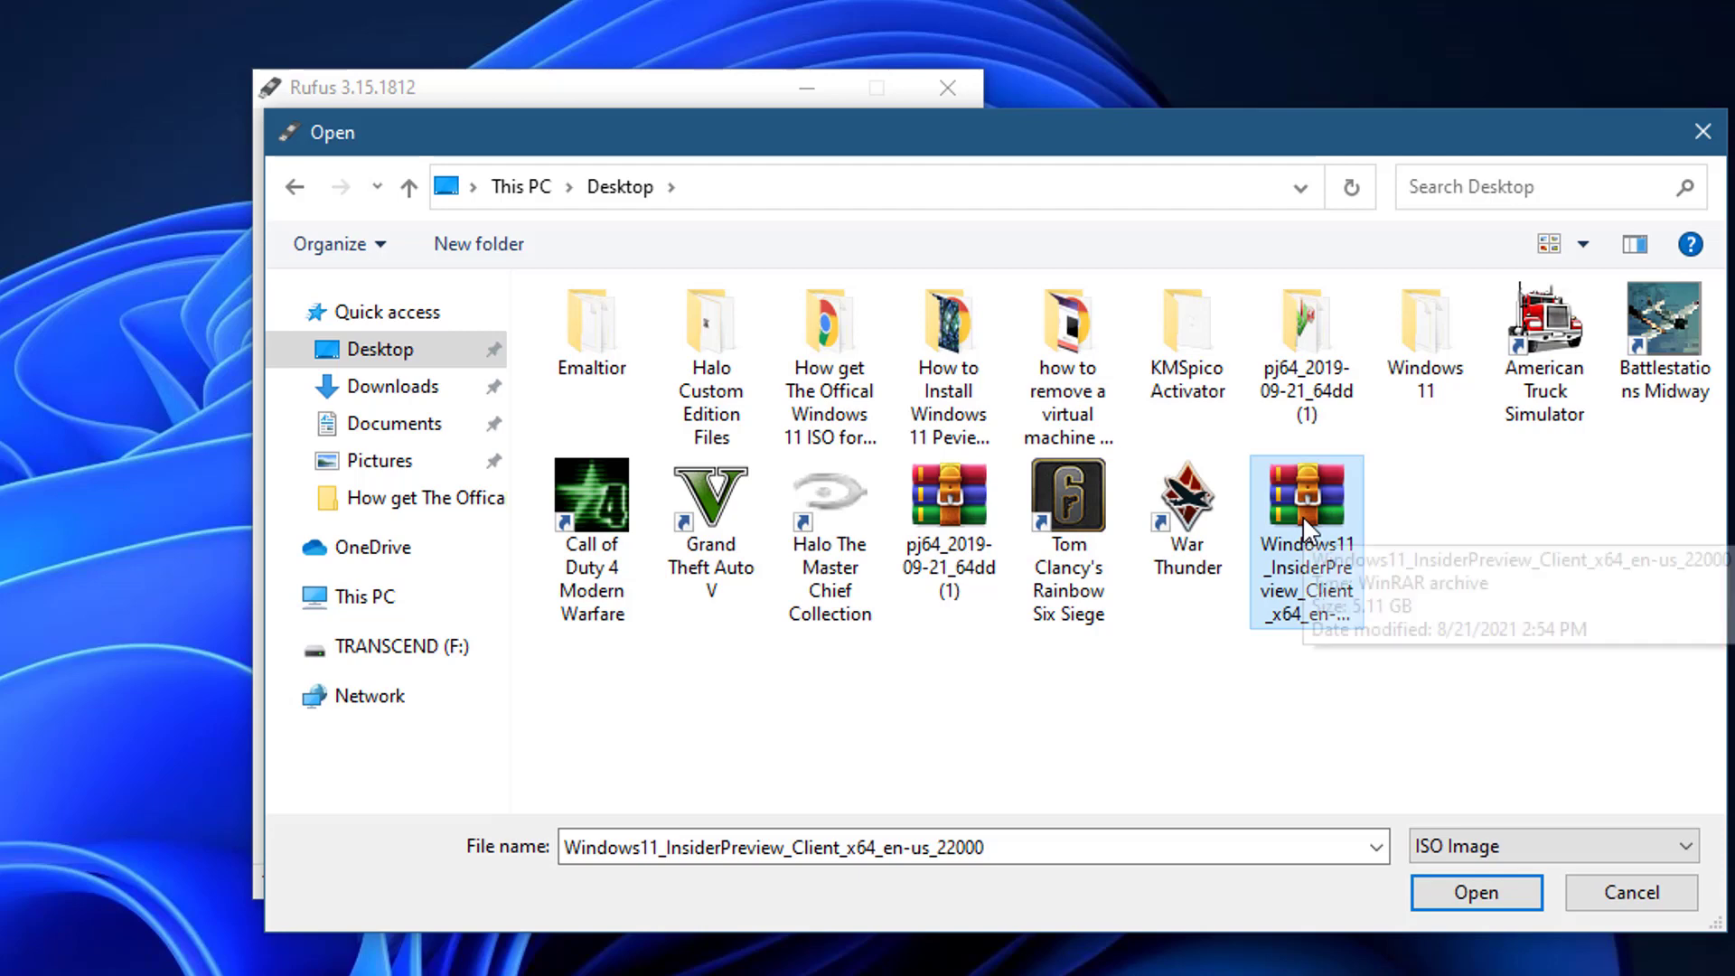
double_click(1302, 515)
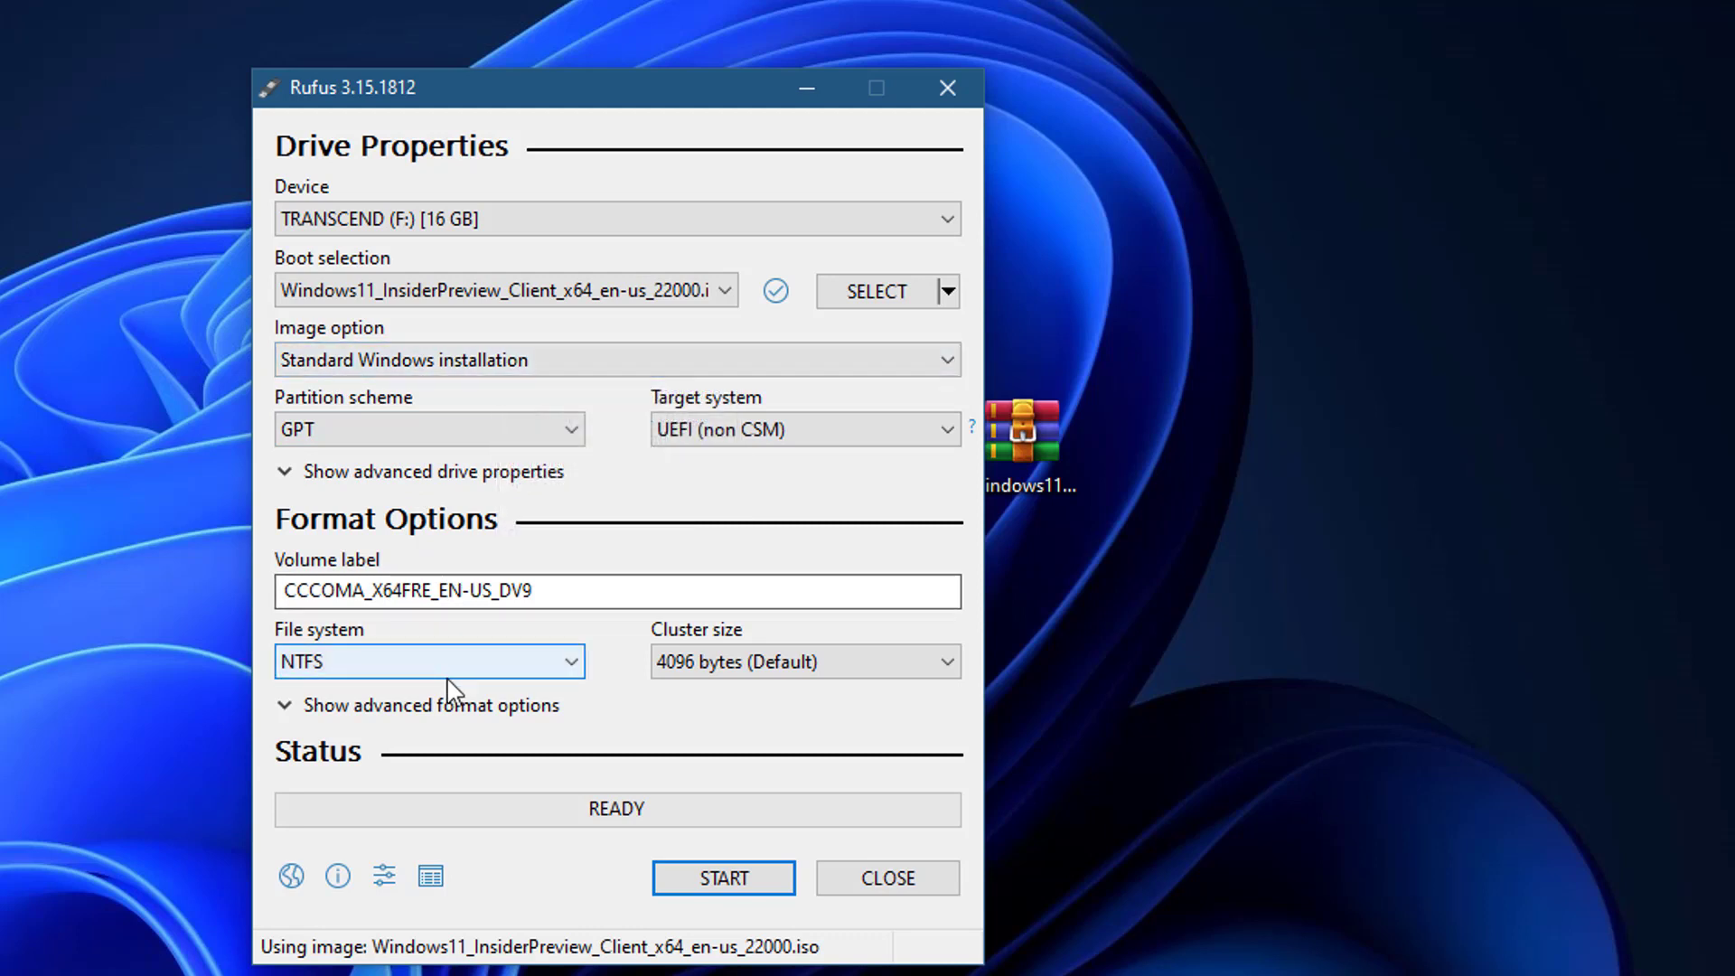
Start writing and accept that all data on the TRANSCEND drive will be destroyed
left_click(731, 874)
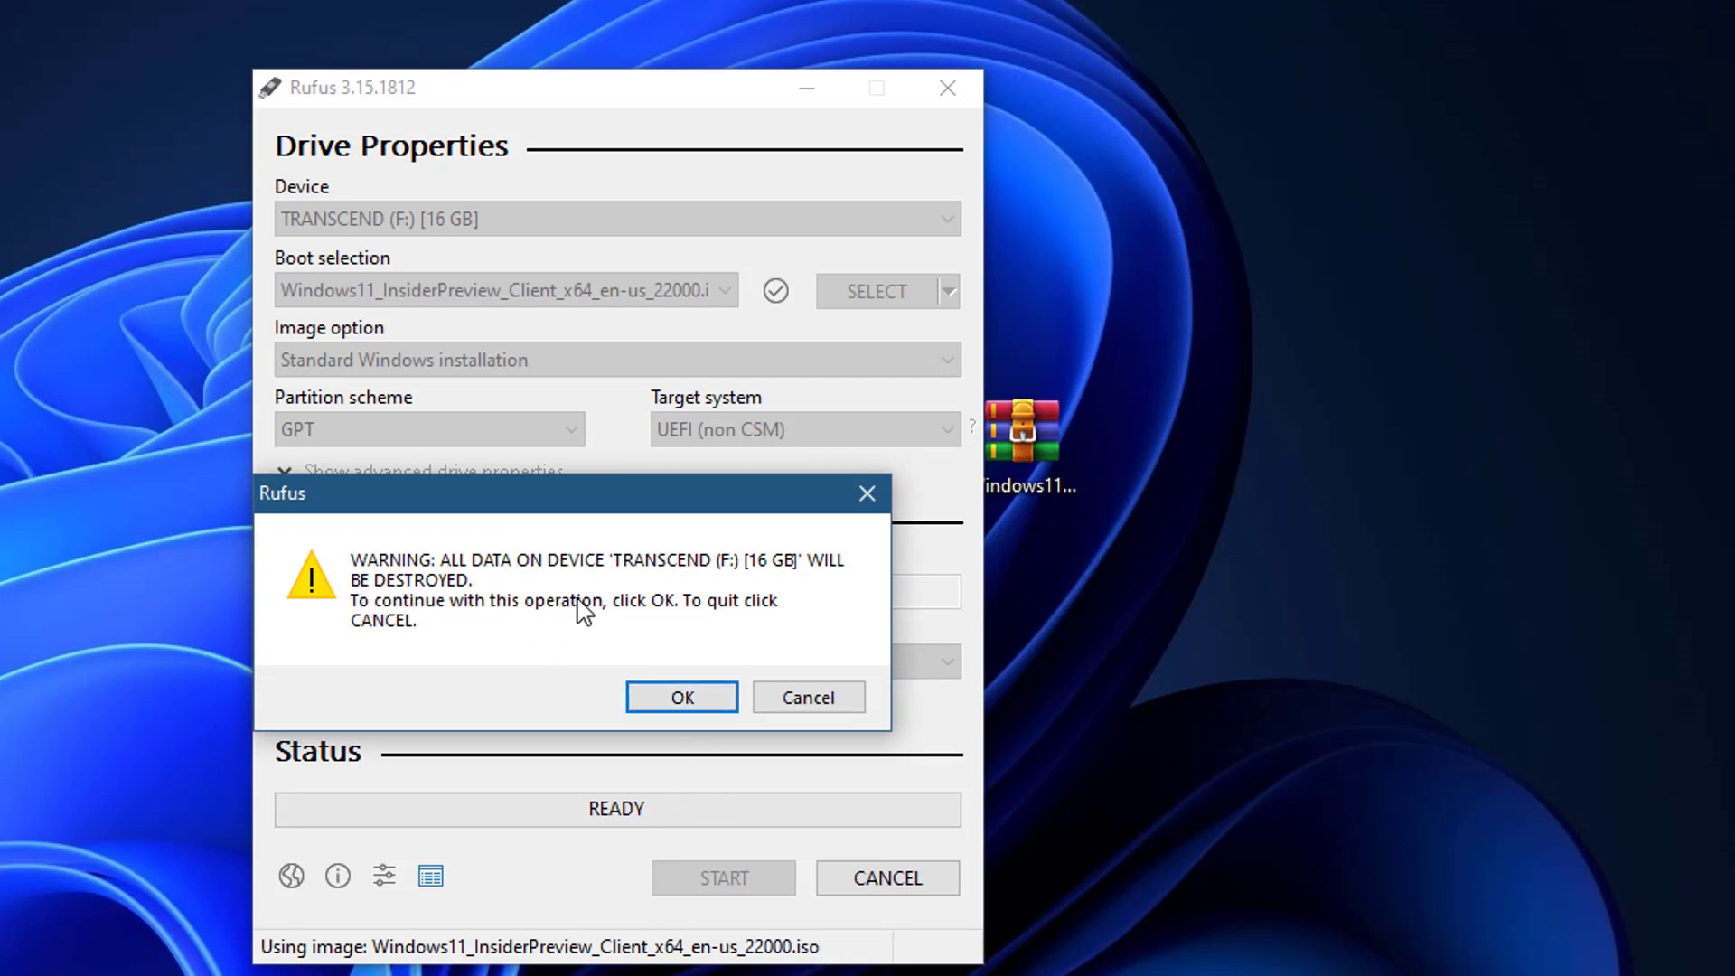
left_click(681, 701)
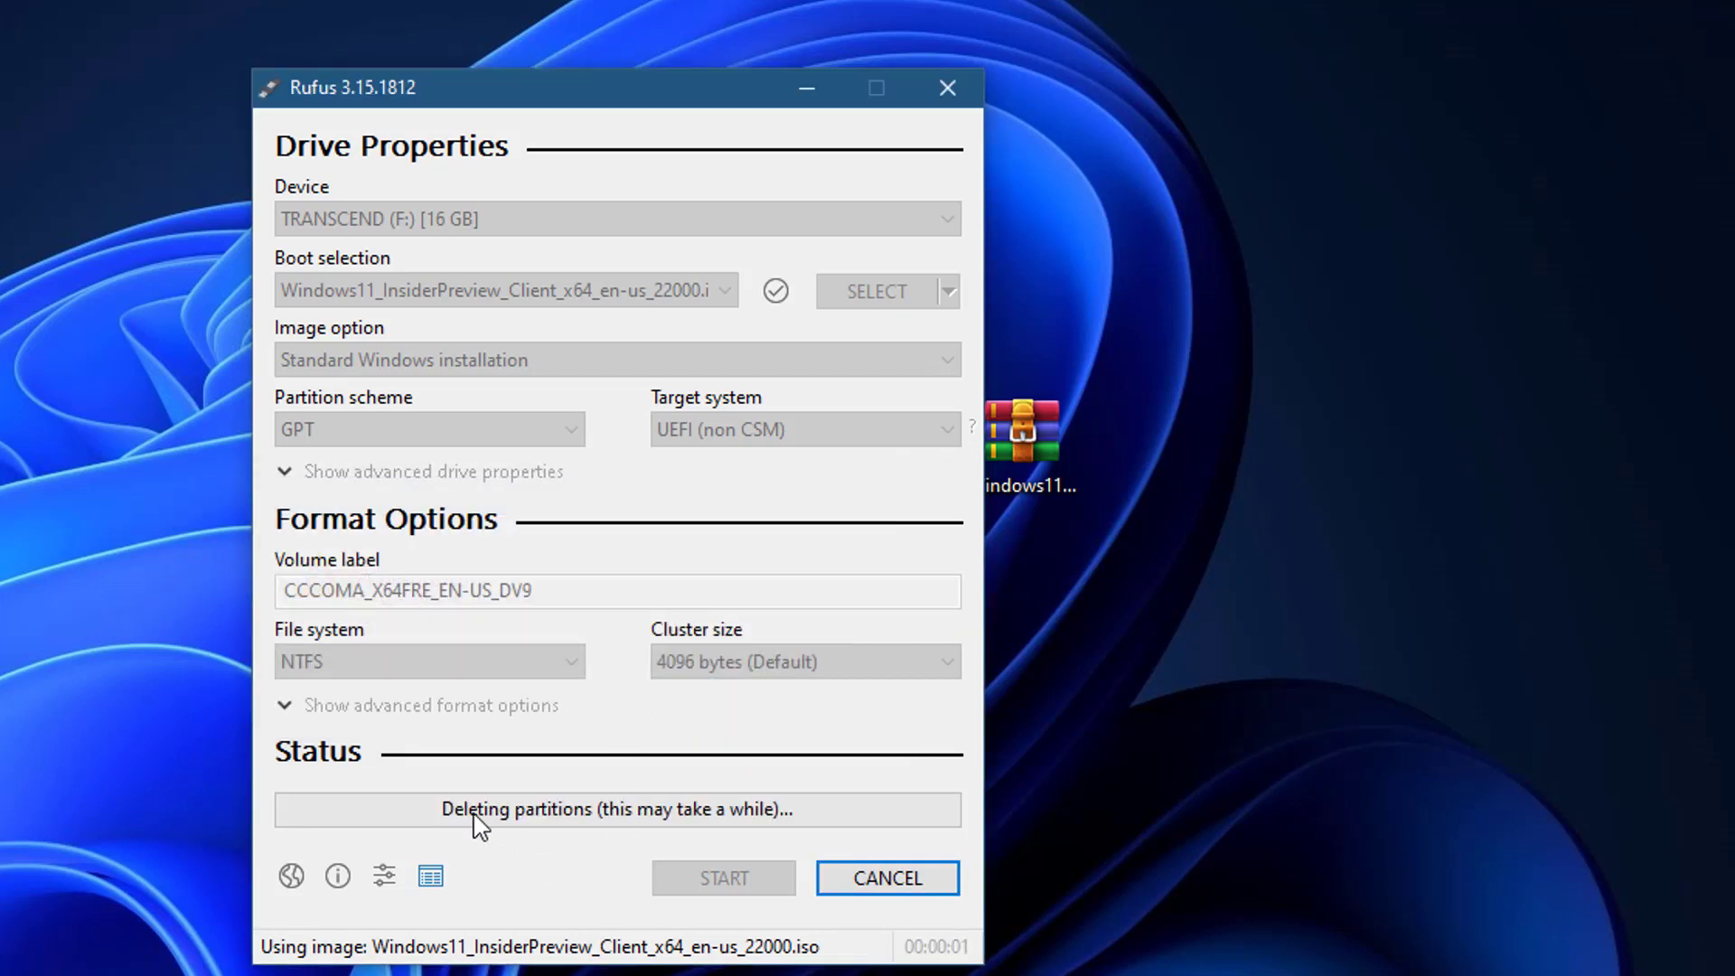